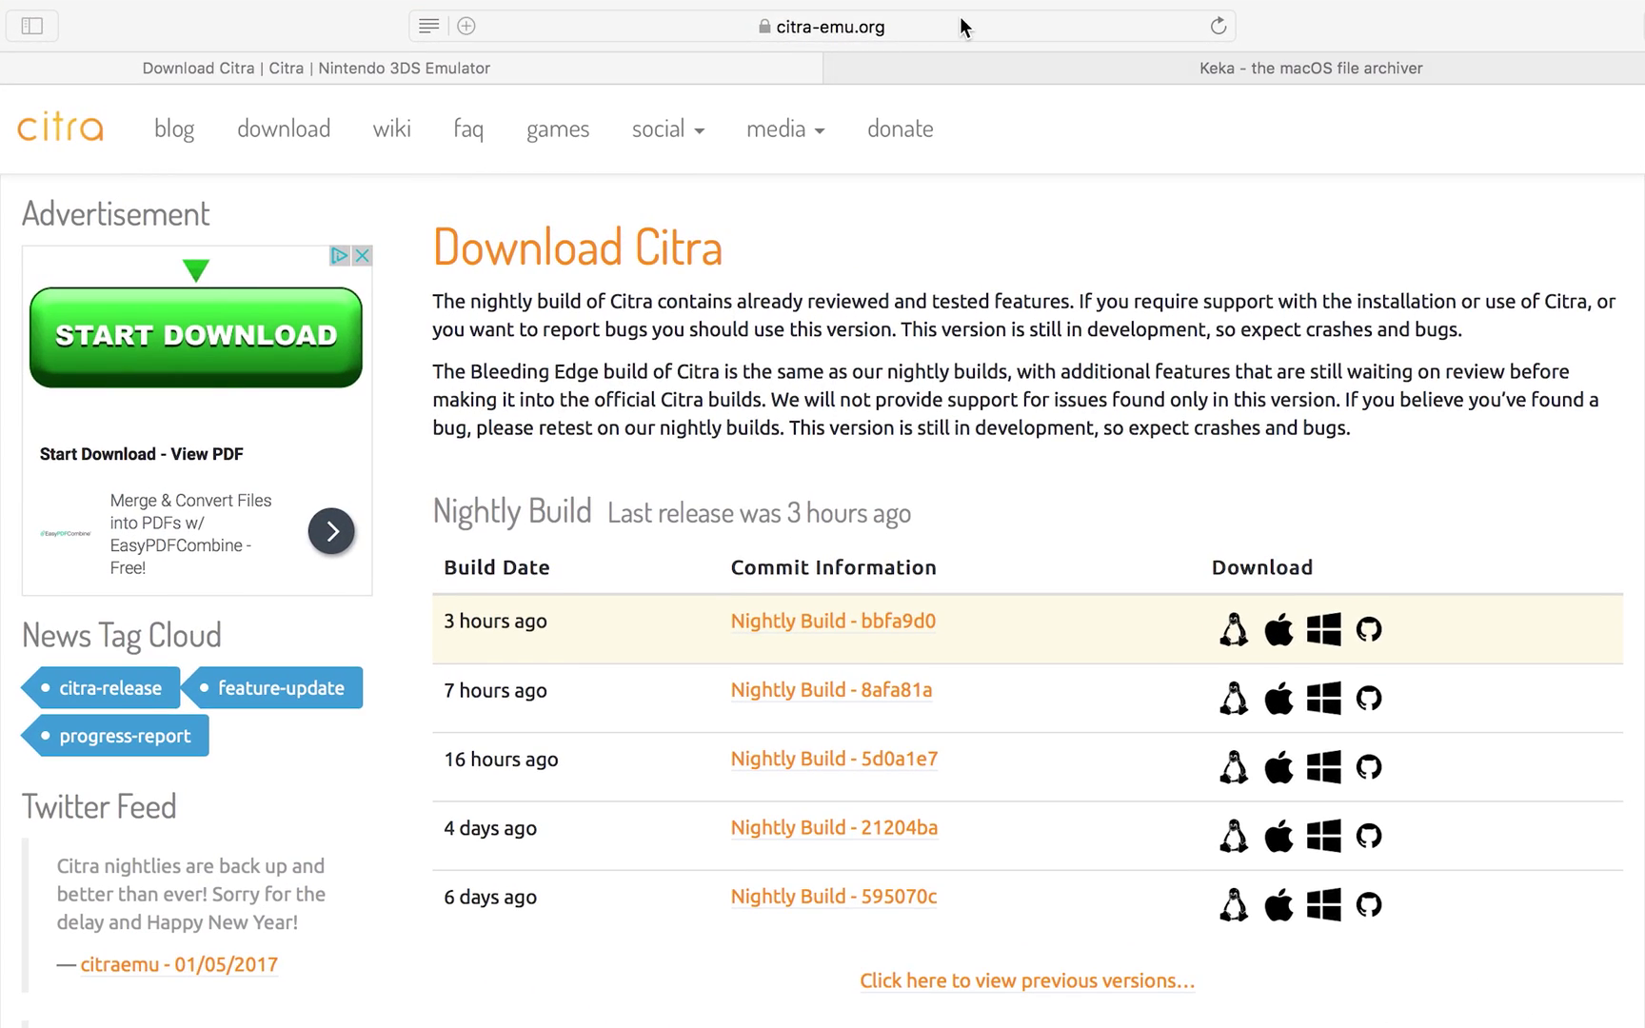
Step: On citra-emu.org/download, download the macOS build from the latest Nightly Build row
left_click(964, 26)
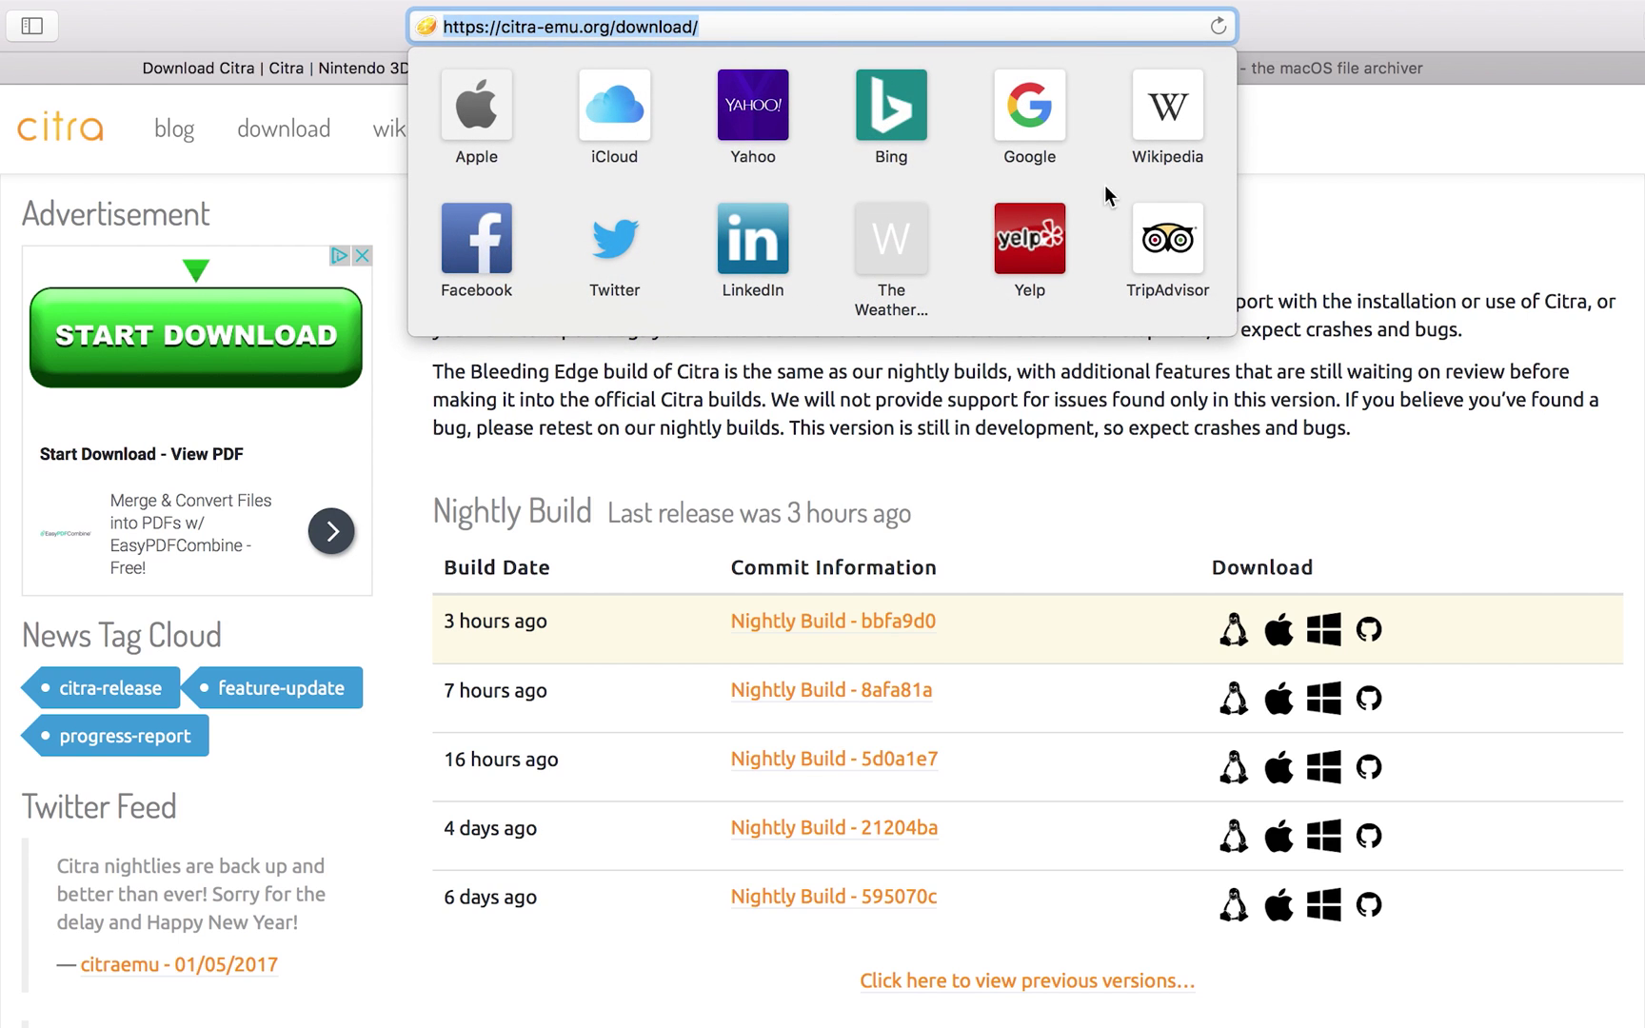
left_click(1336, 361)
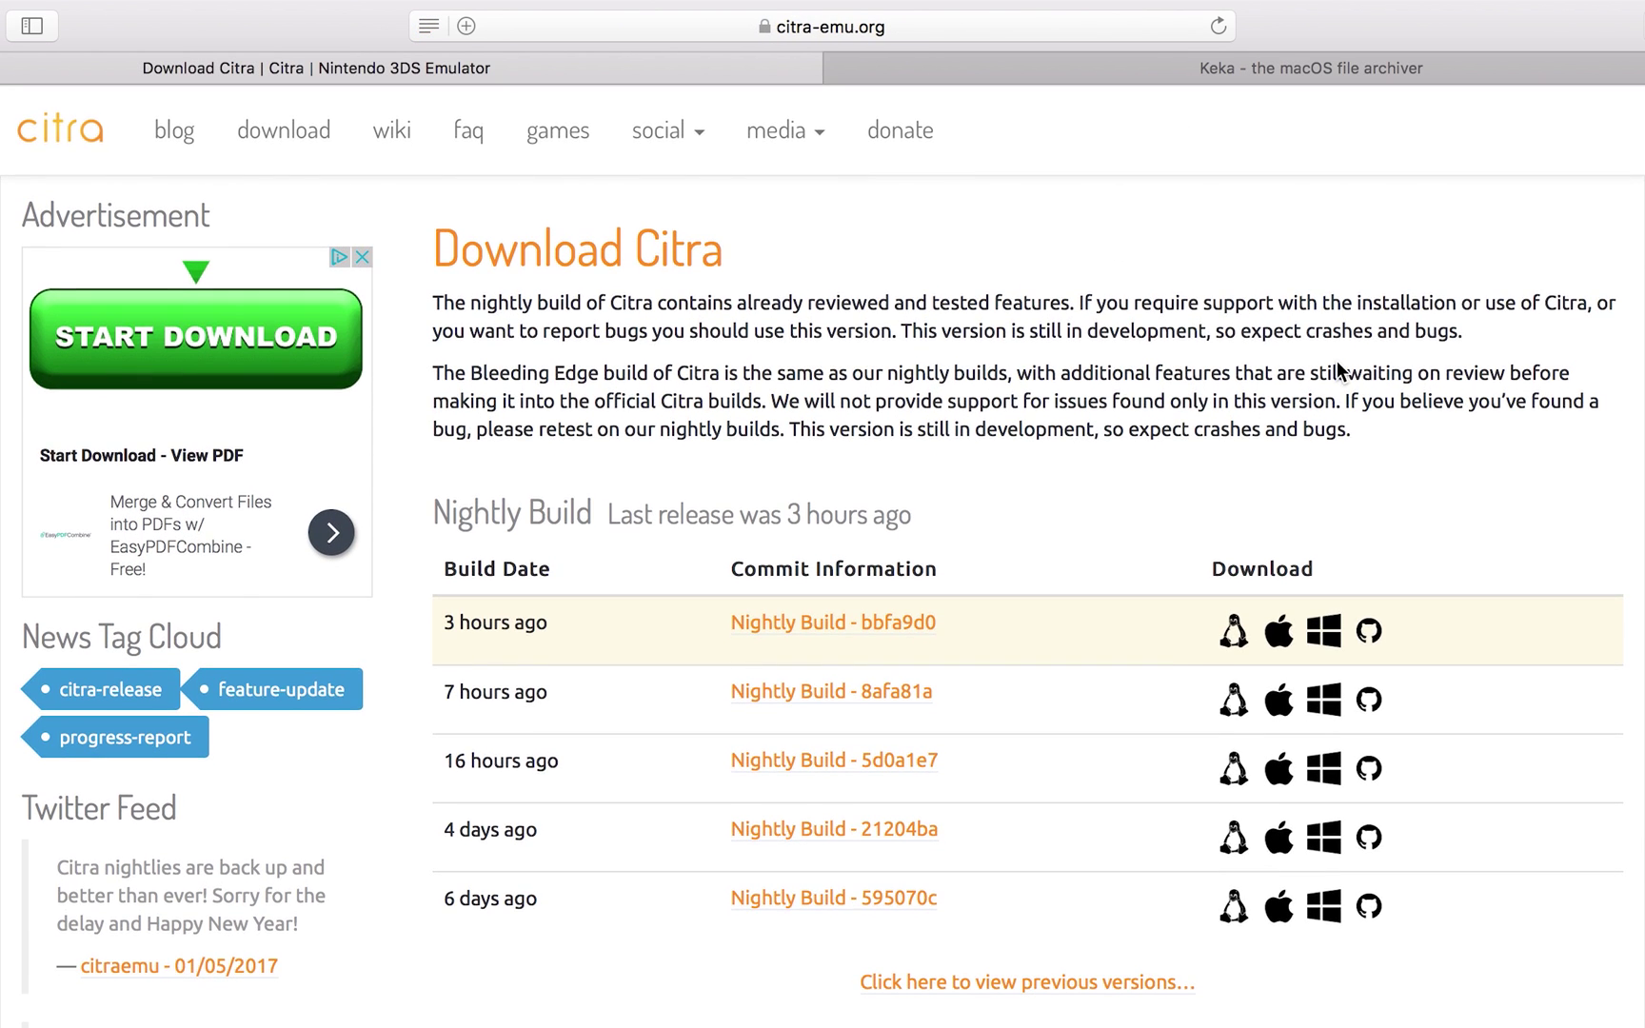
scroll(1268, 383, "down", 1)
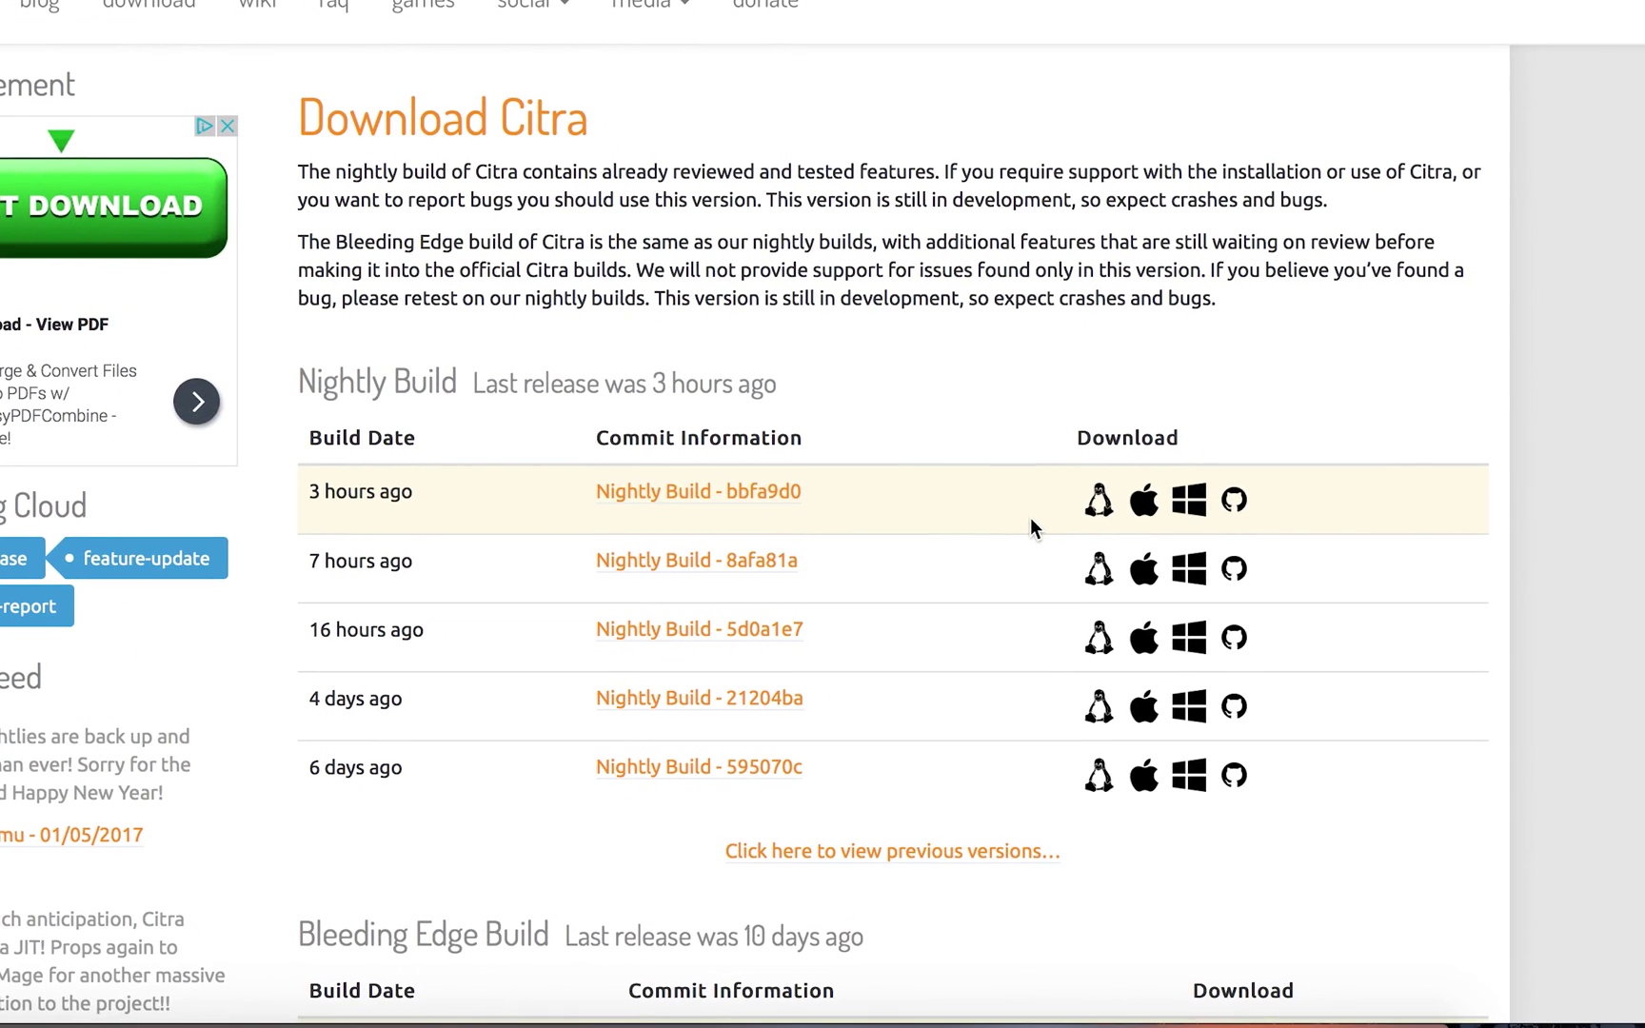
left_click(1145, 501)
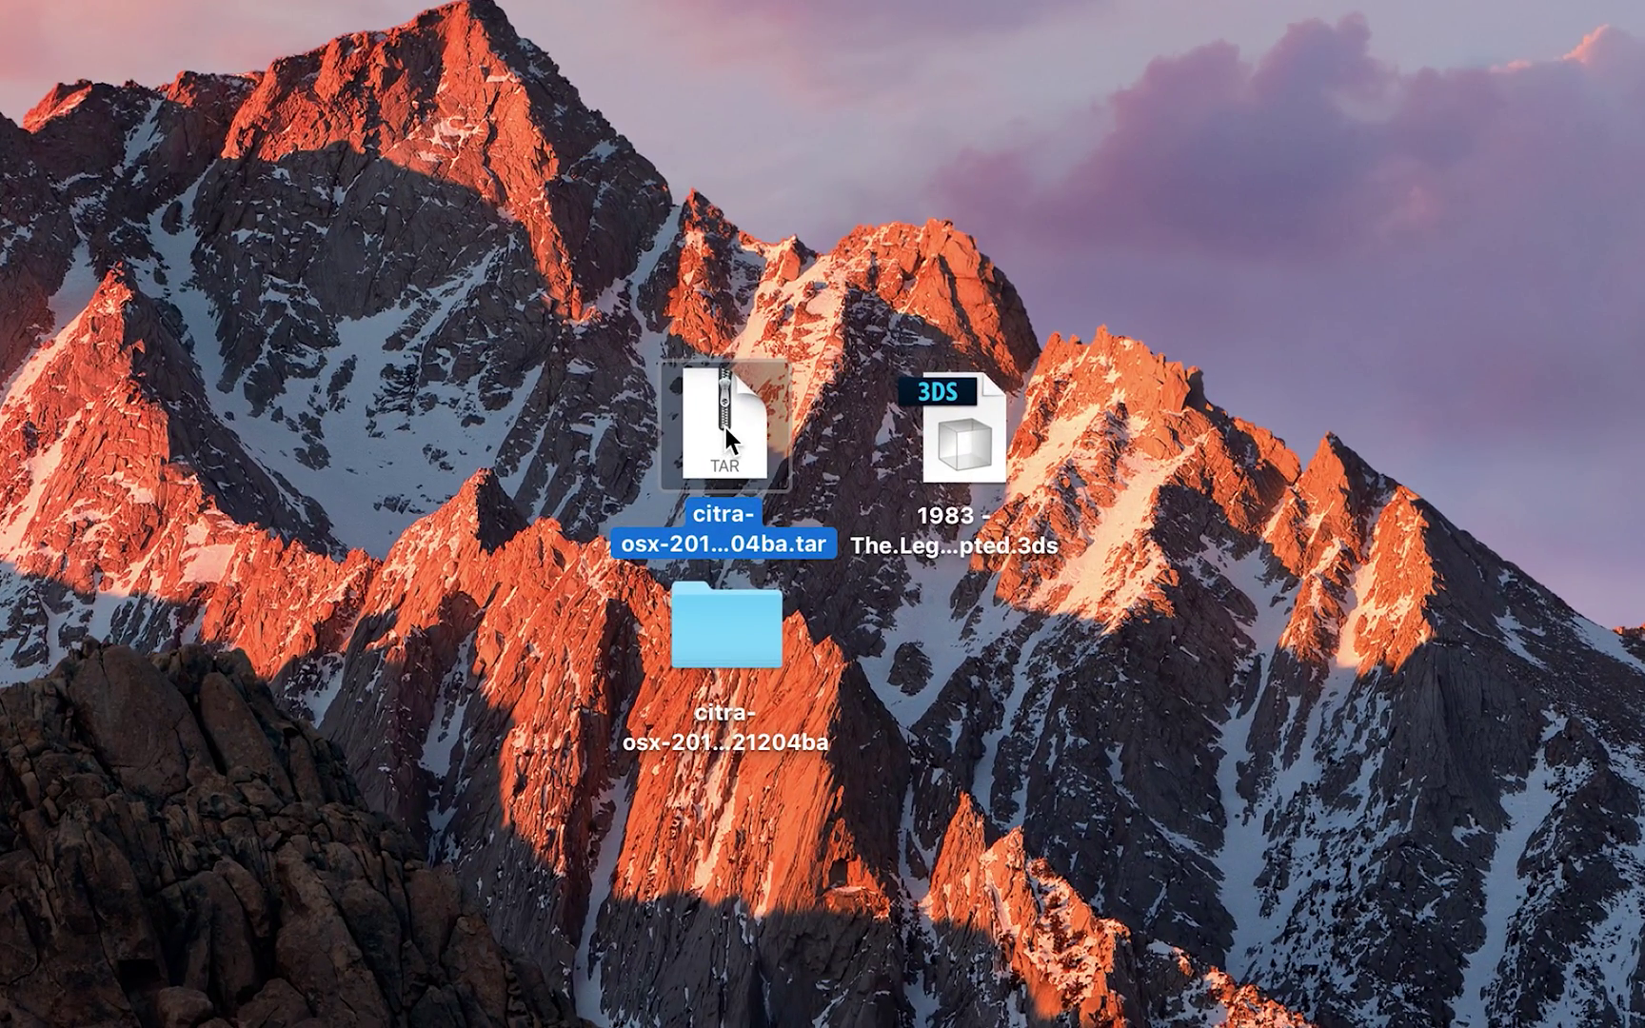
double_click(724, 429)
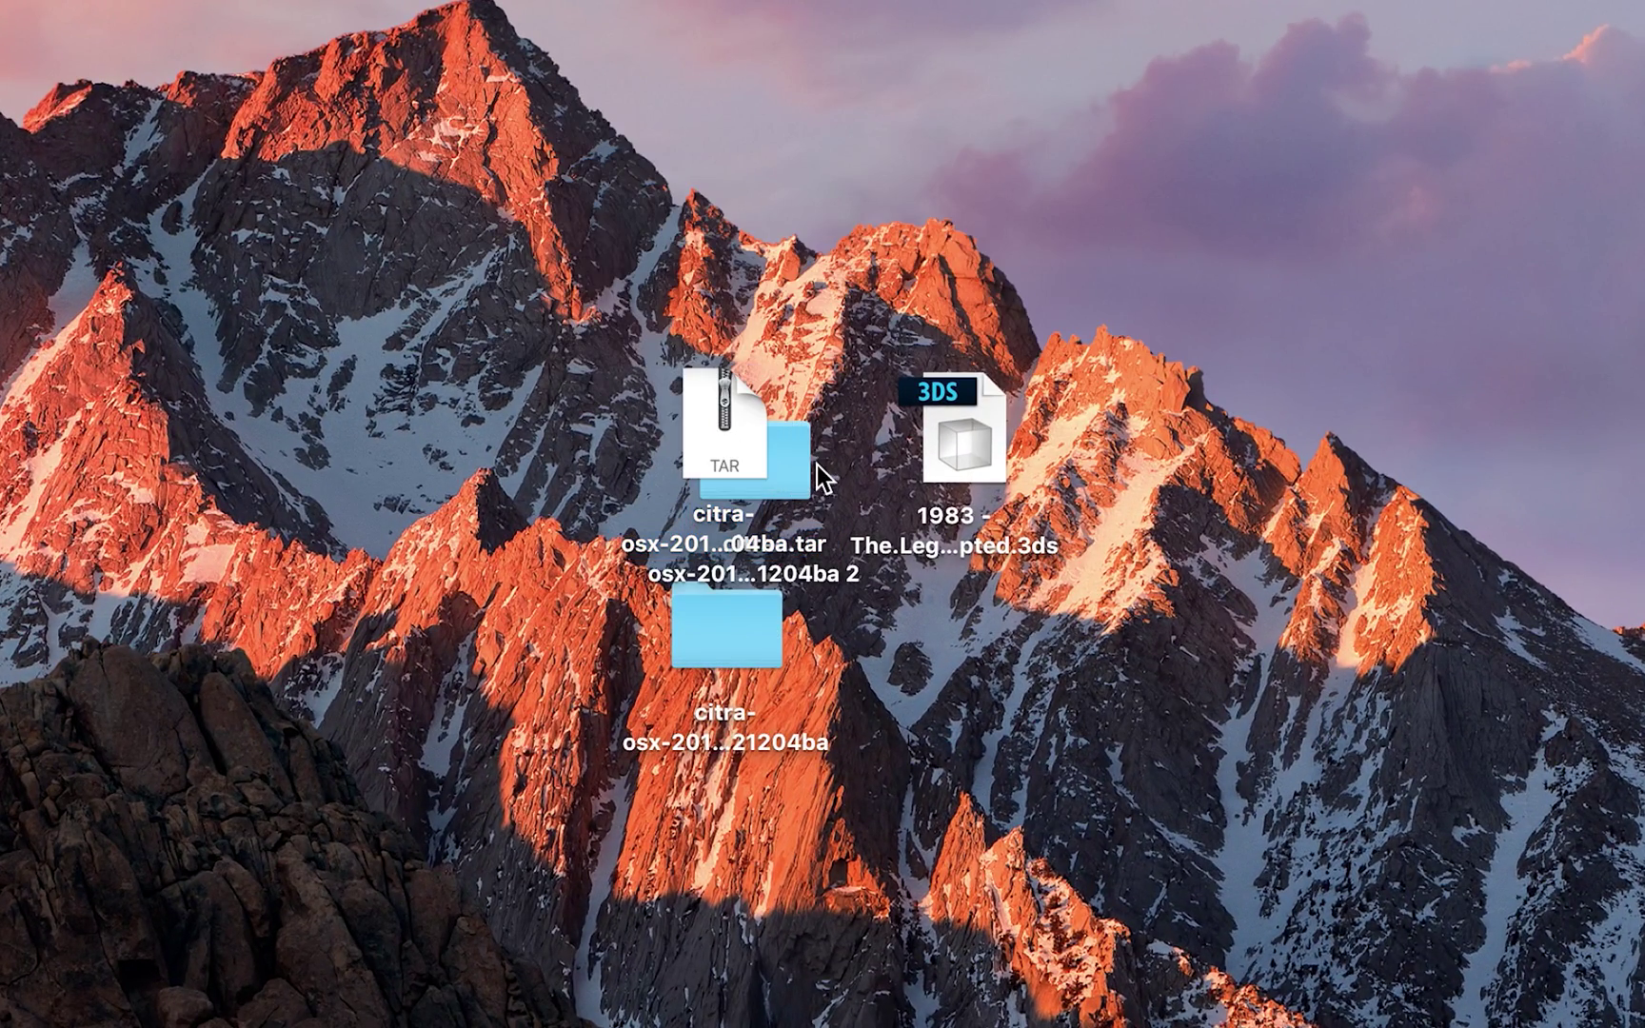
left_click(741, 647)
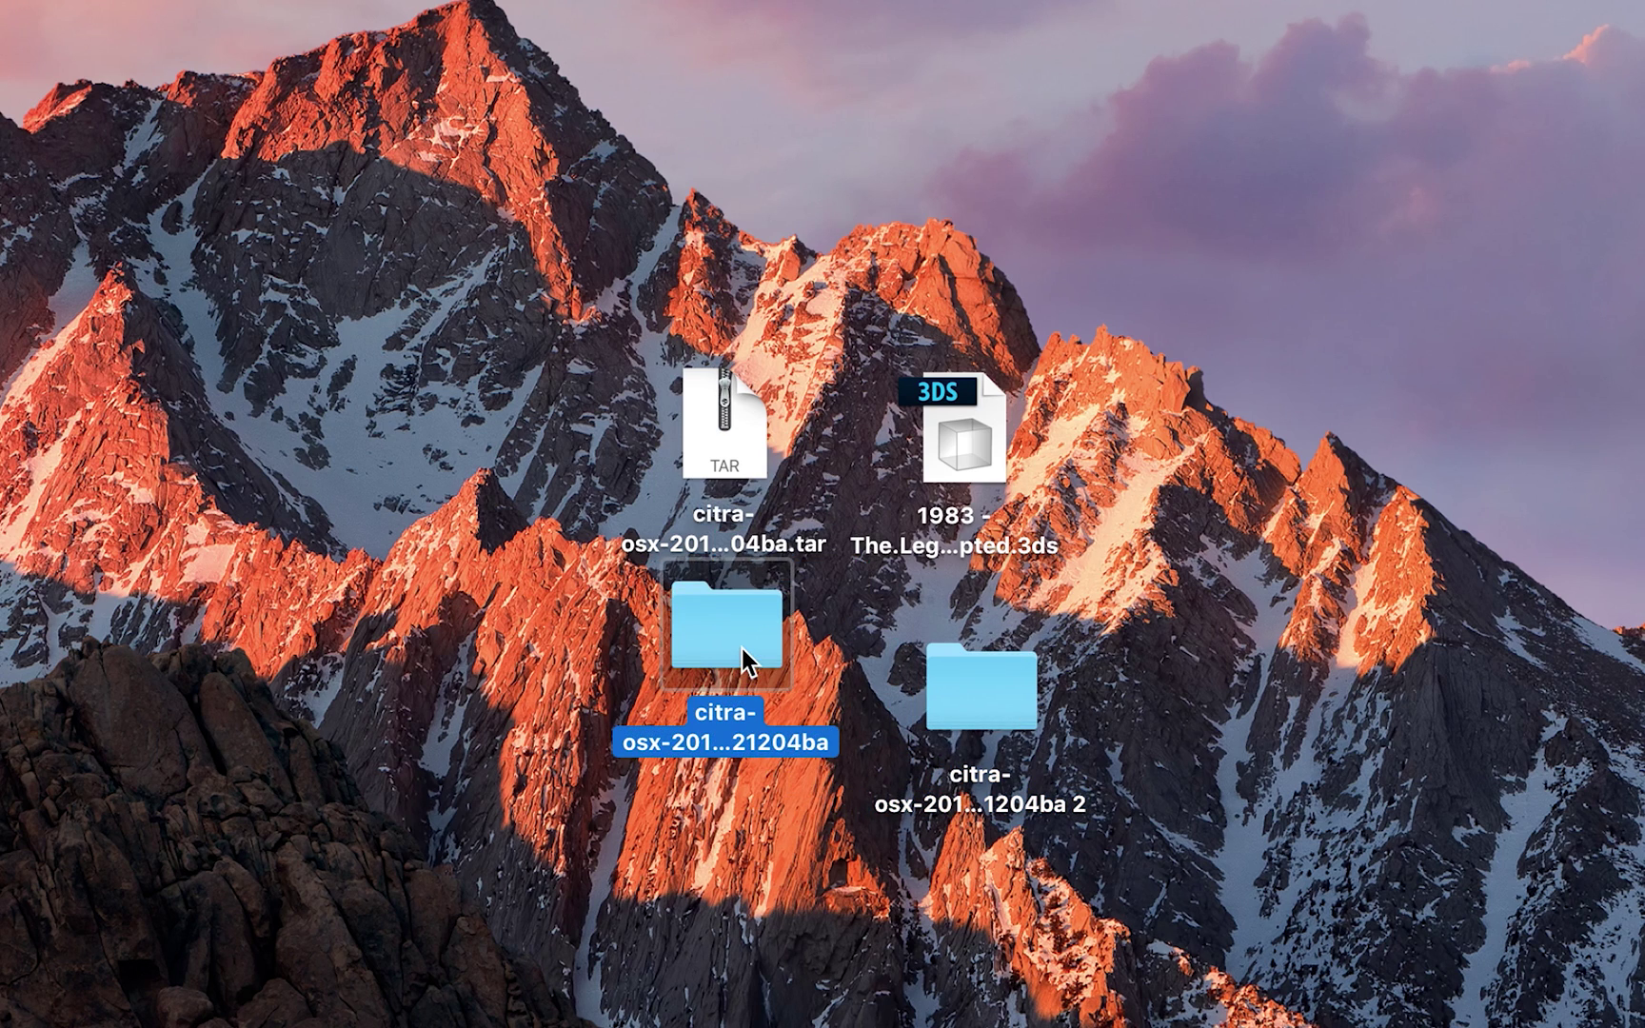
left_click(972, 708)
key("super+BackSpace")
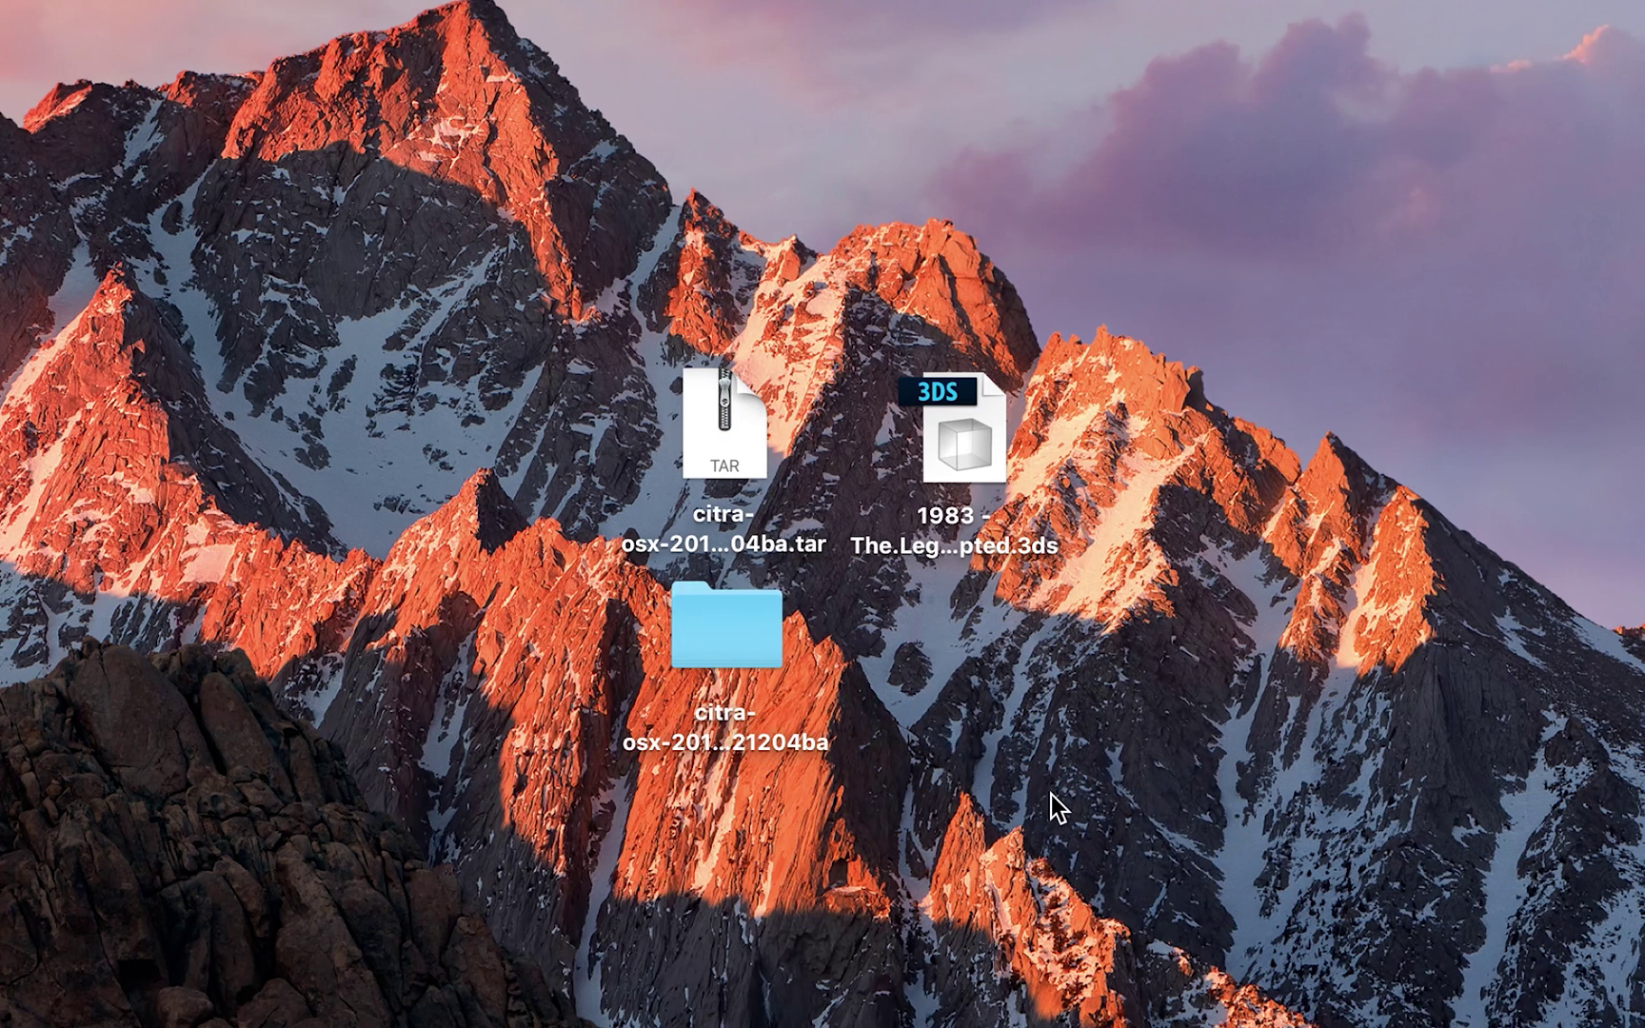
double_click(726, 624)
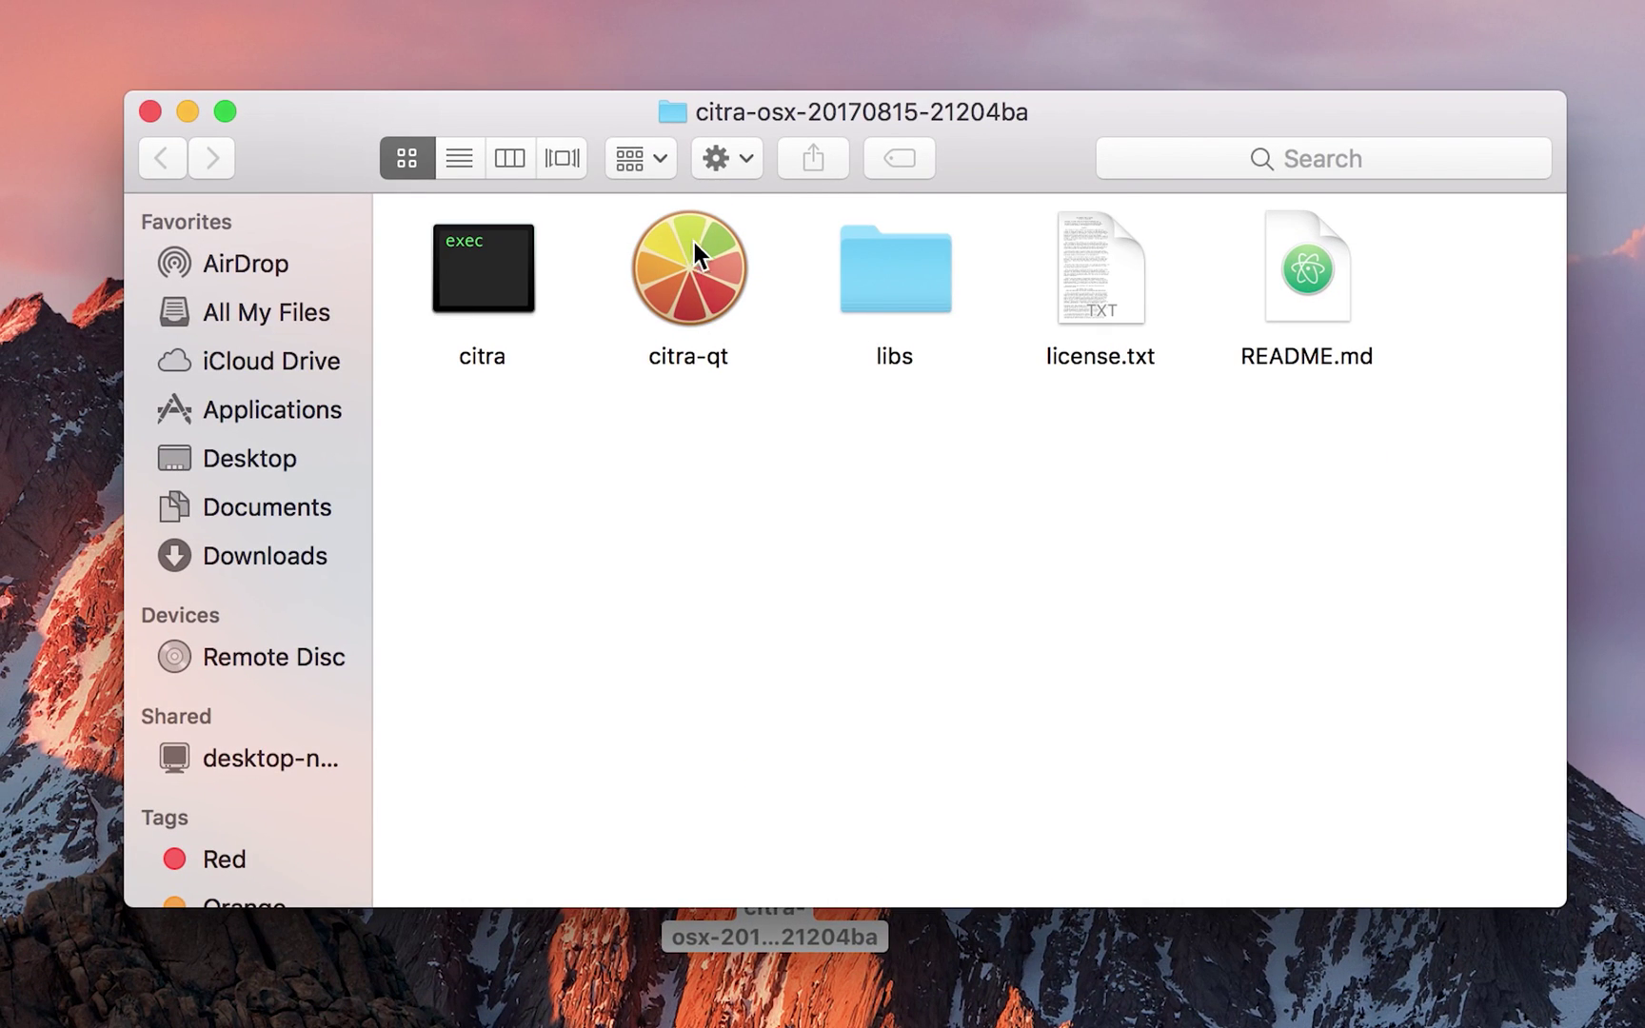
Step: Launch citra-qt, approving the Gatekeeper warning, to open Citra Nightly HEAD-21204ba
double_click(688, 281)
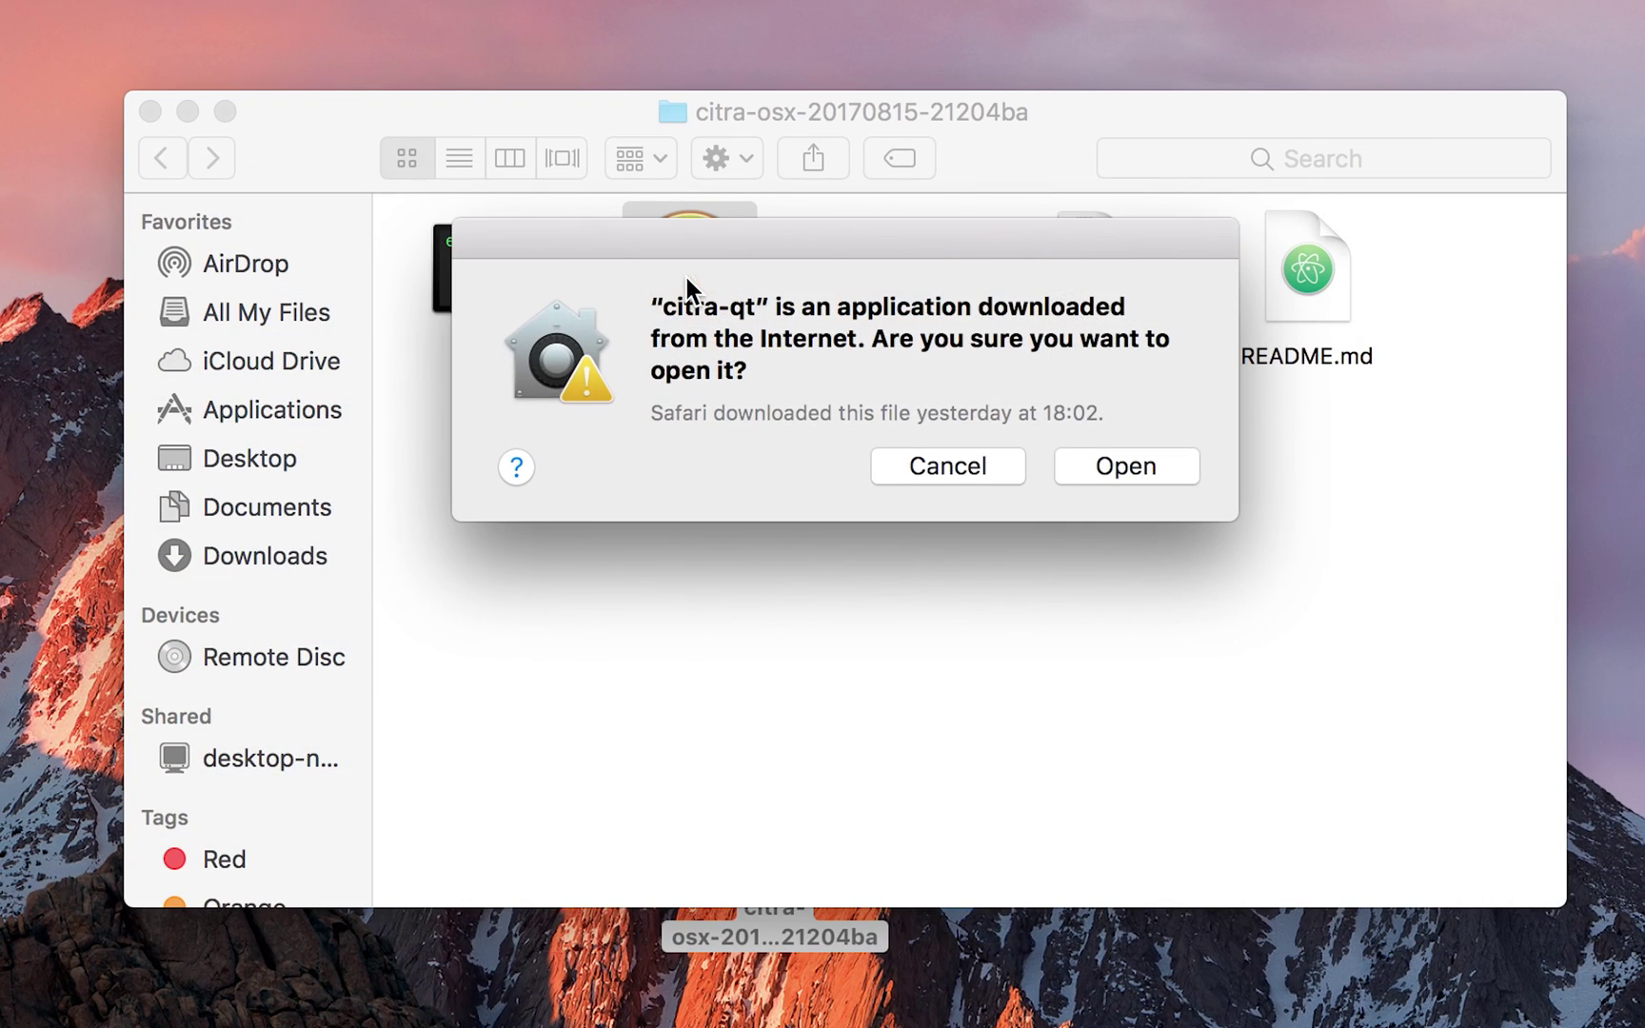
left_click(1093, 466)
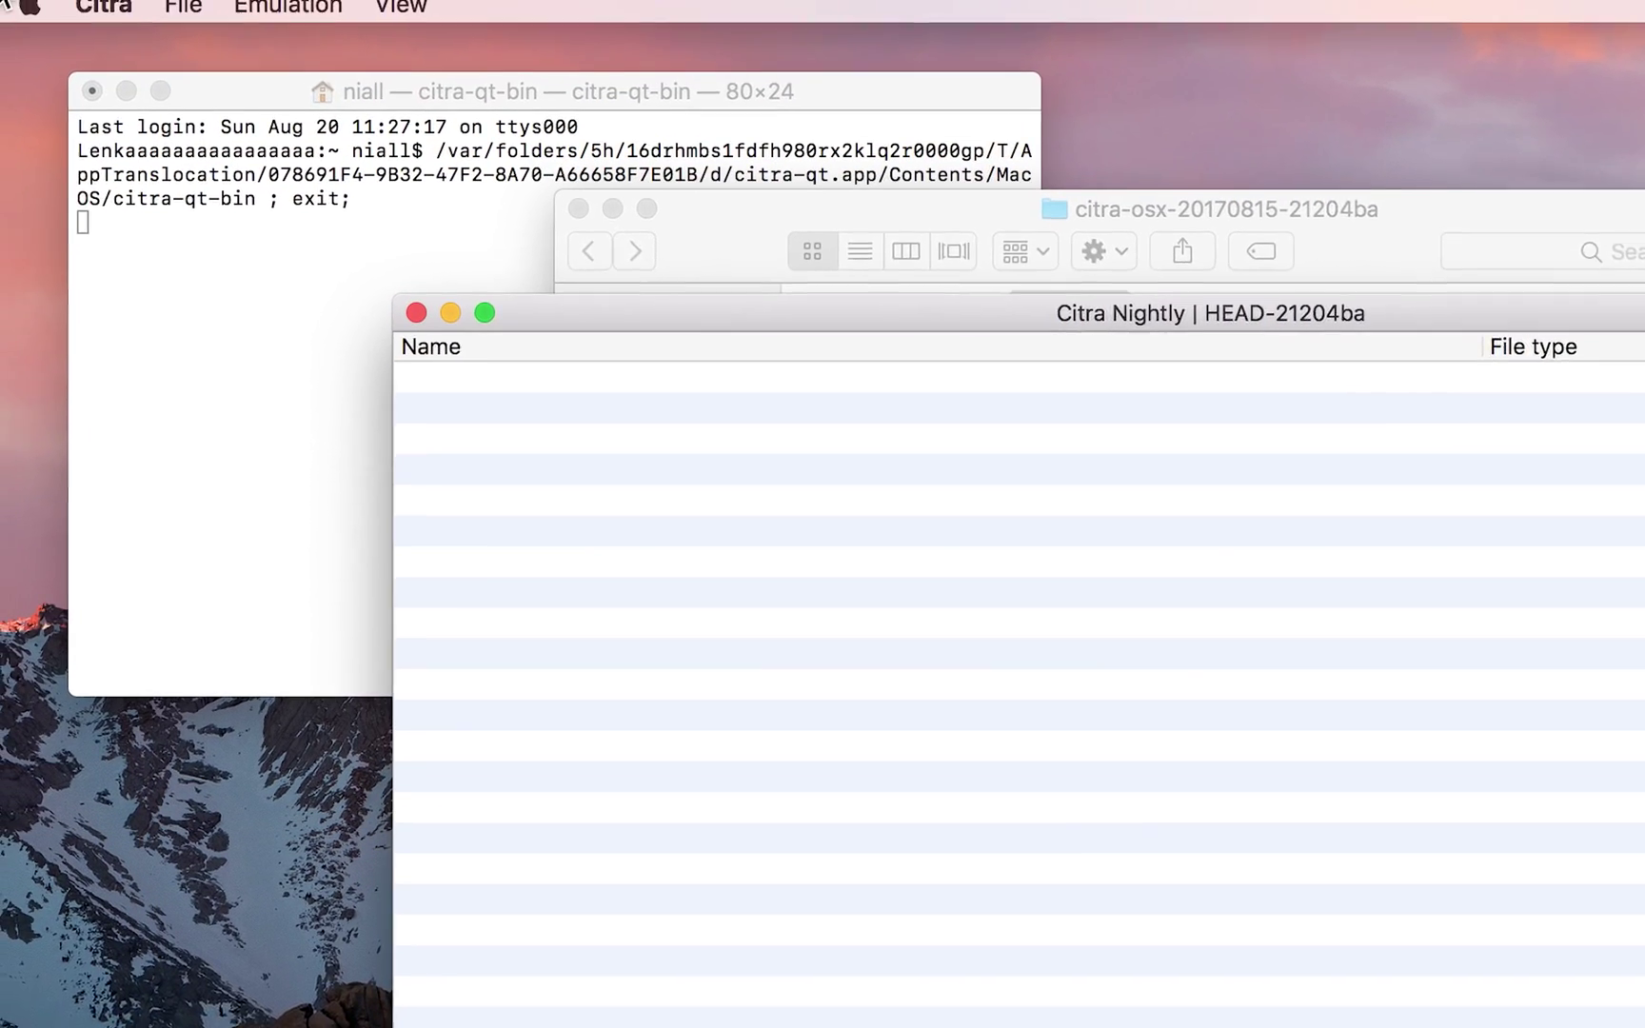
left_click(29, 8)
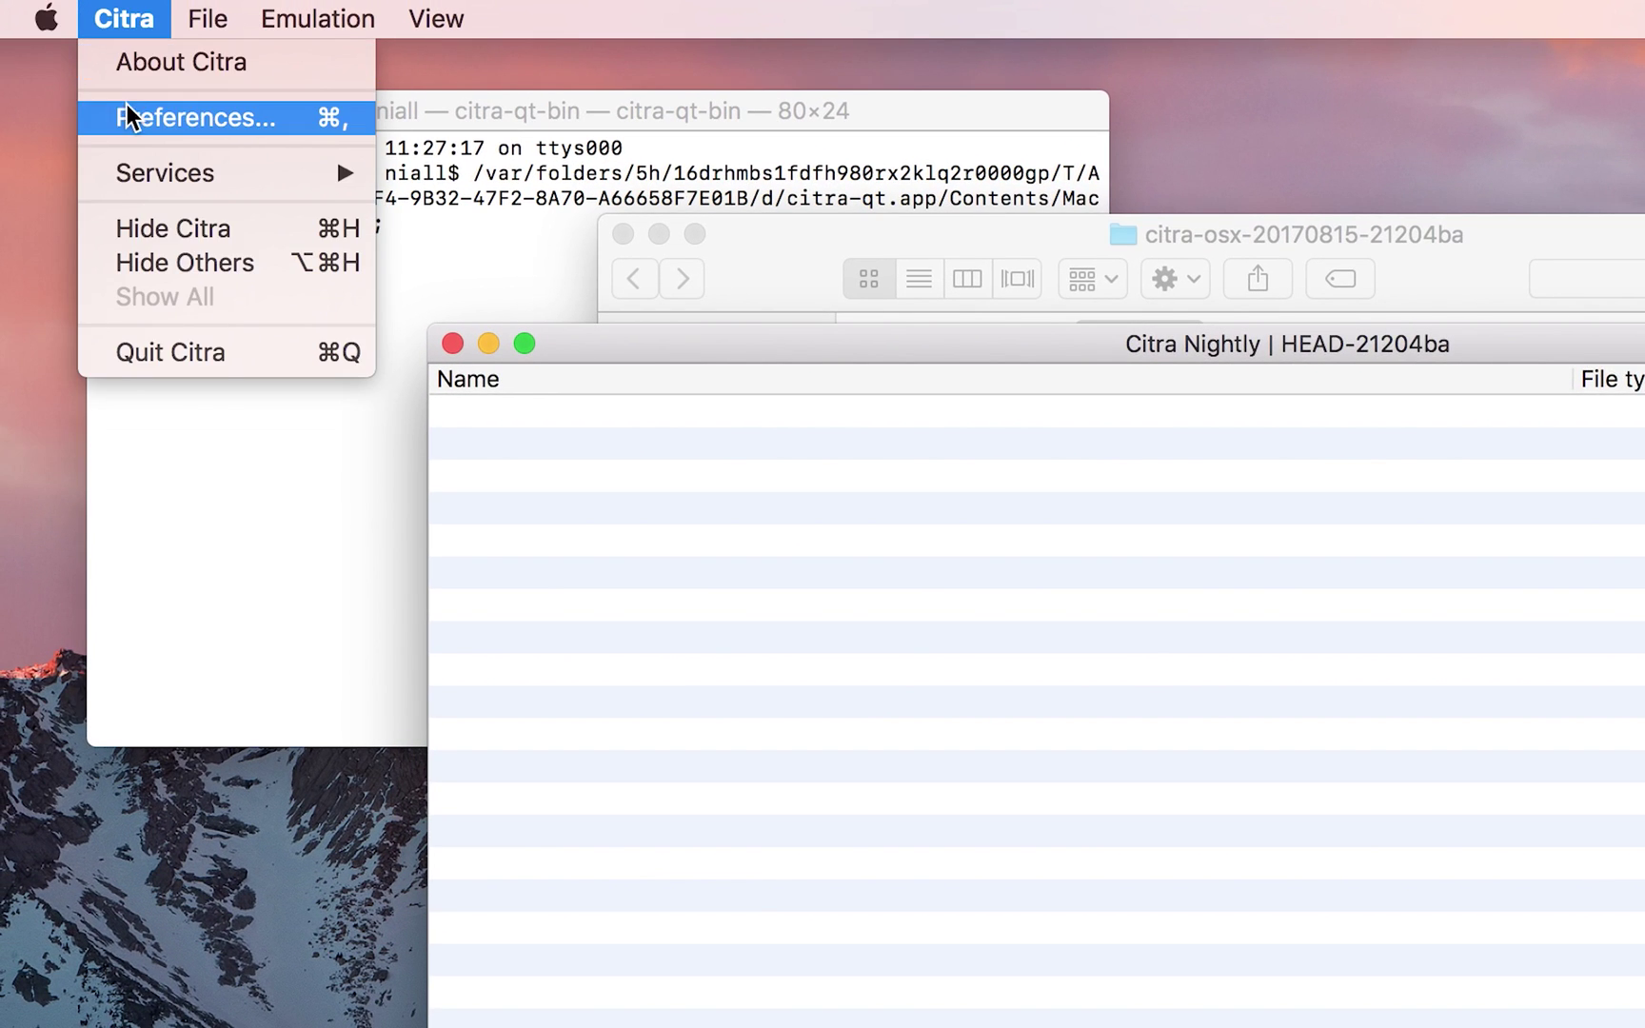
left_click(93, 116)
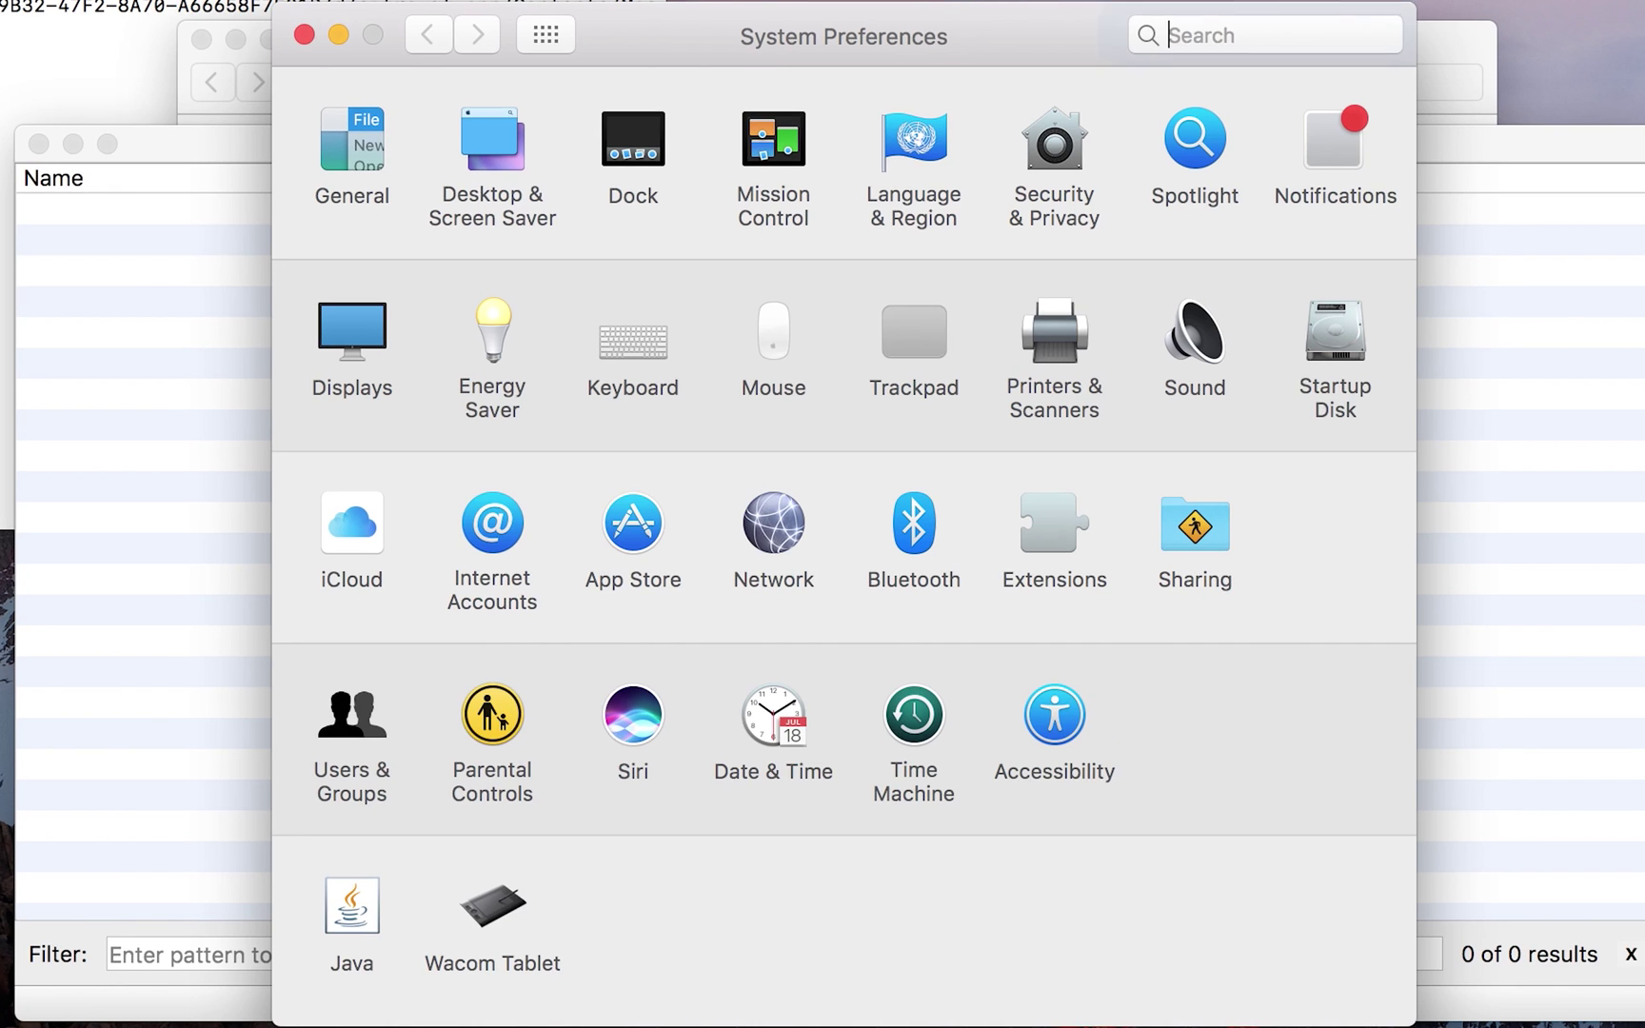
left_click(1059, 158)
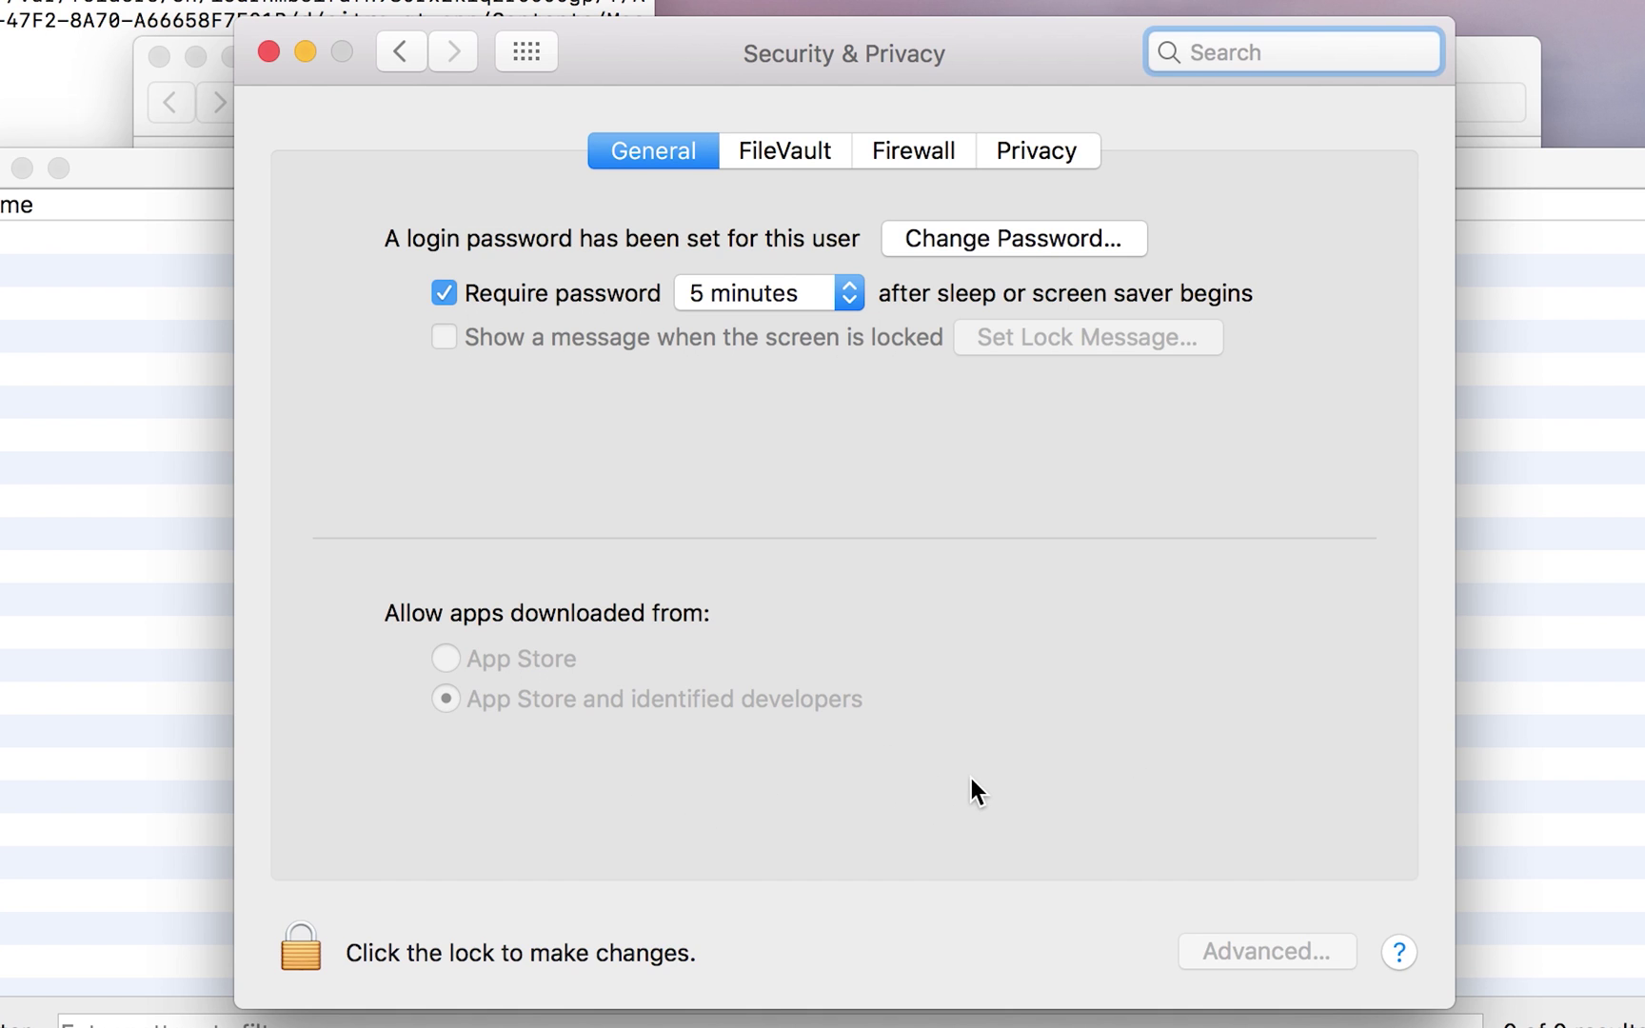
left_click(271, 54)
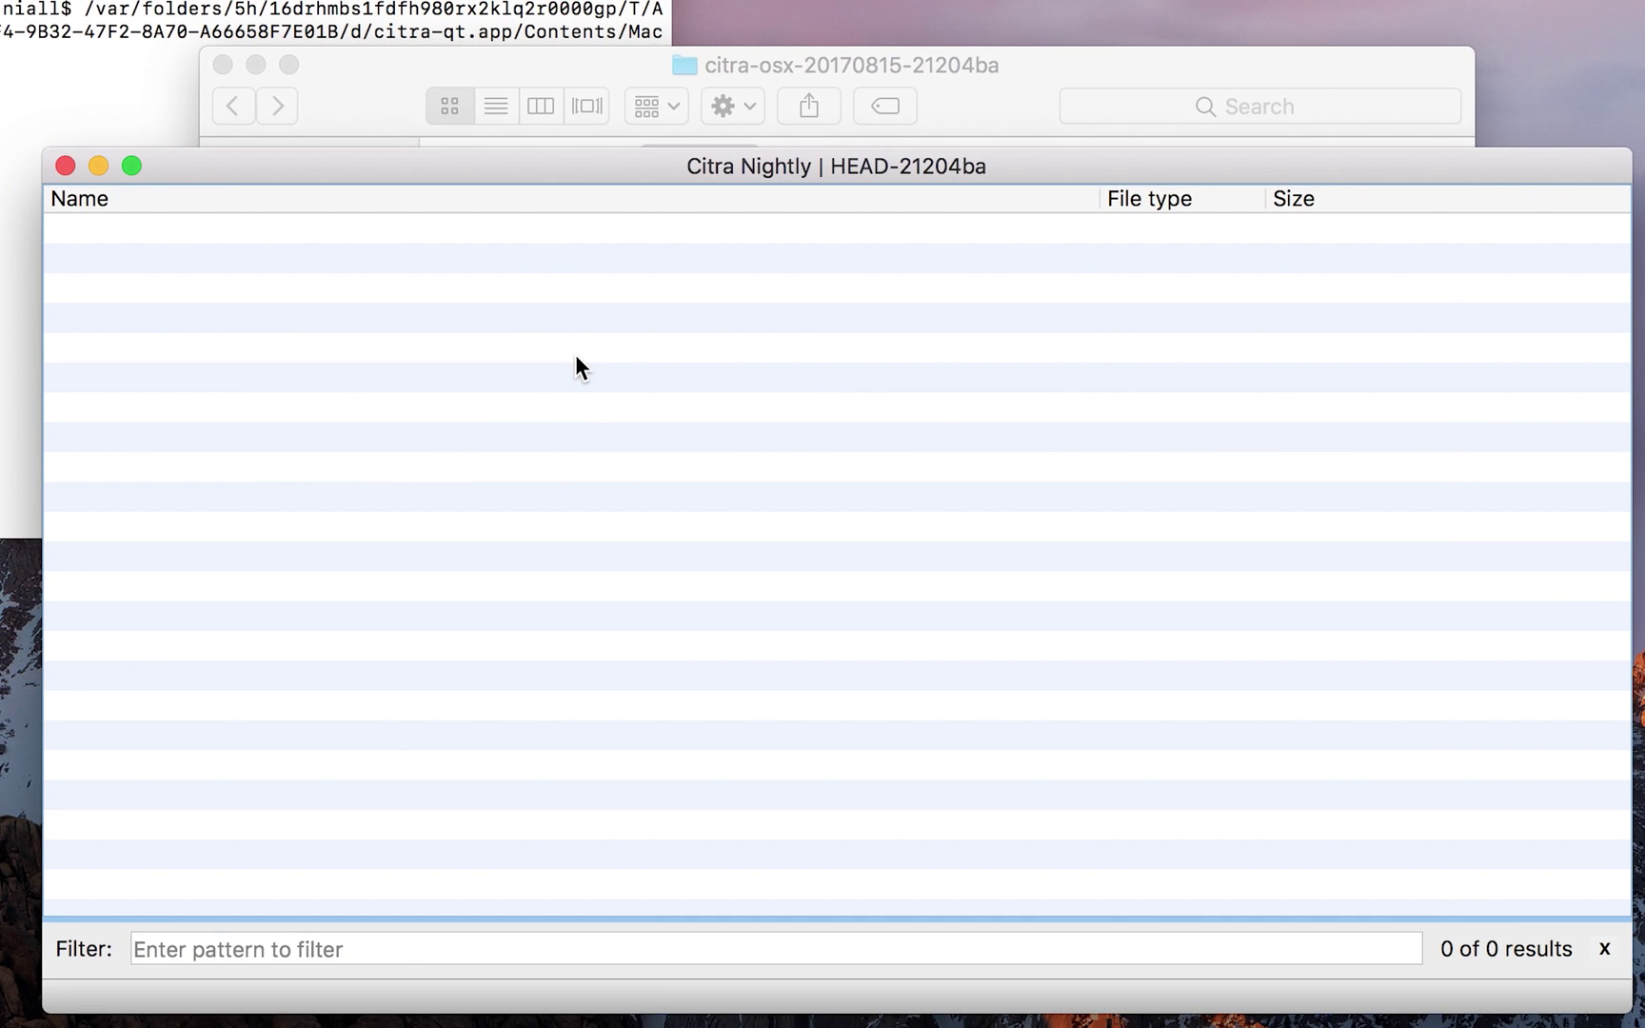
Step: Minimize Citra and Finder, then view the Tri Force Heroes .3ds file's full name
left_click(98, 166)
left_click(255, 64)
left_click(1007, 451)
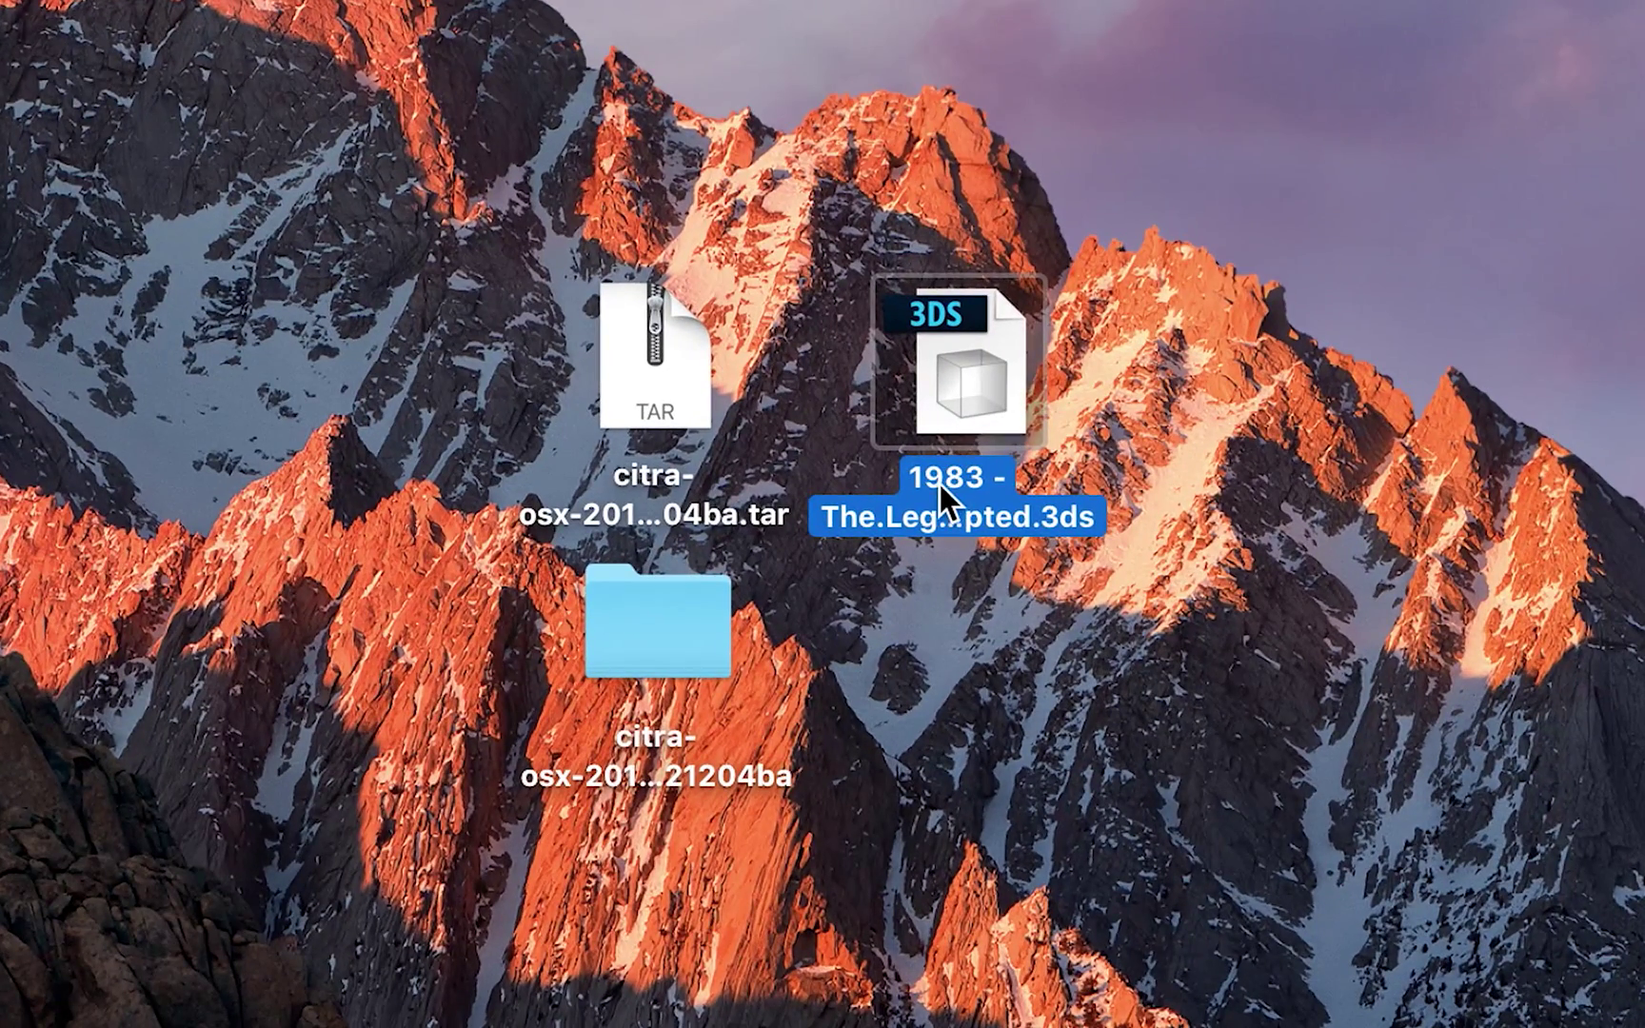
left_click(939, 504)
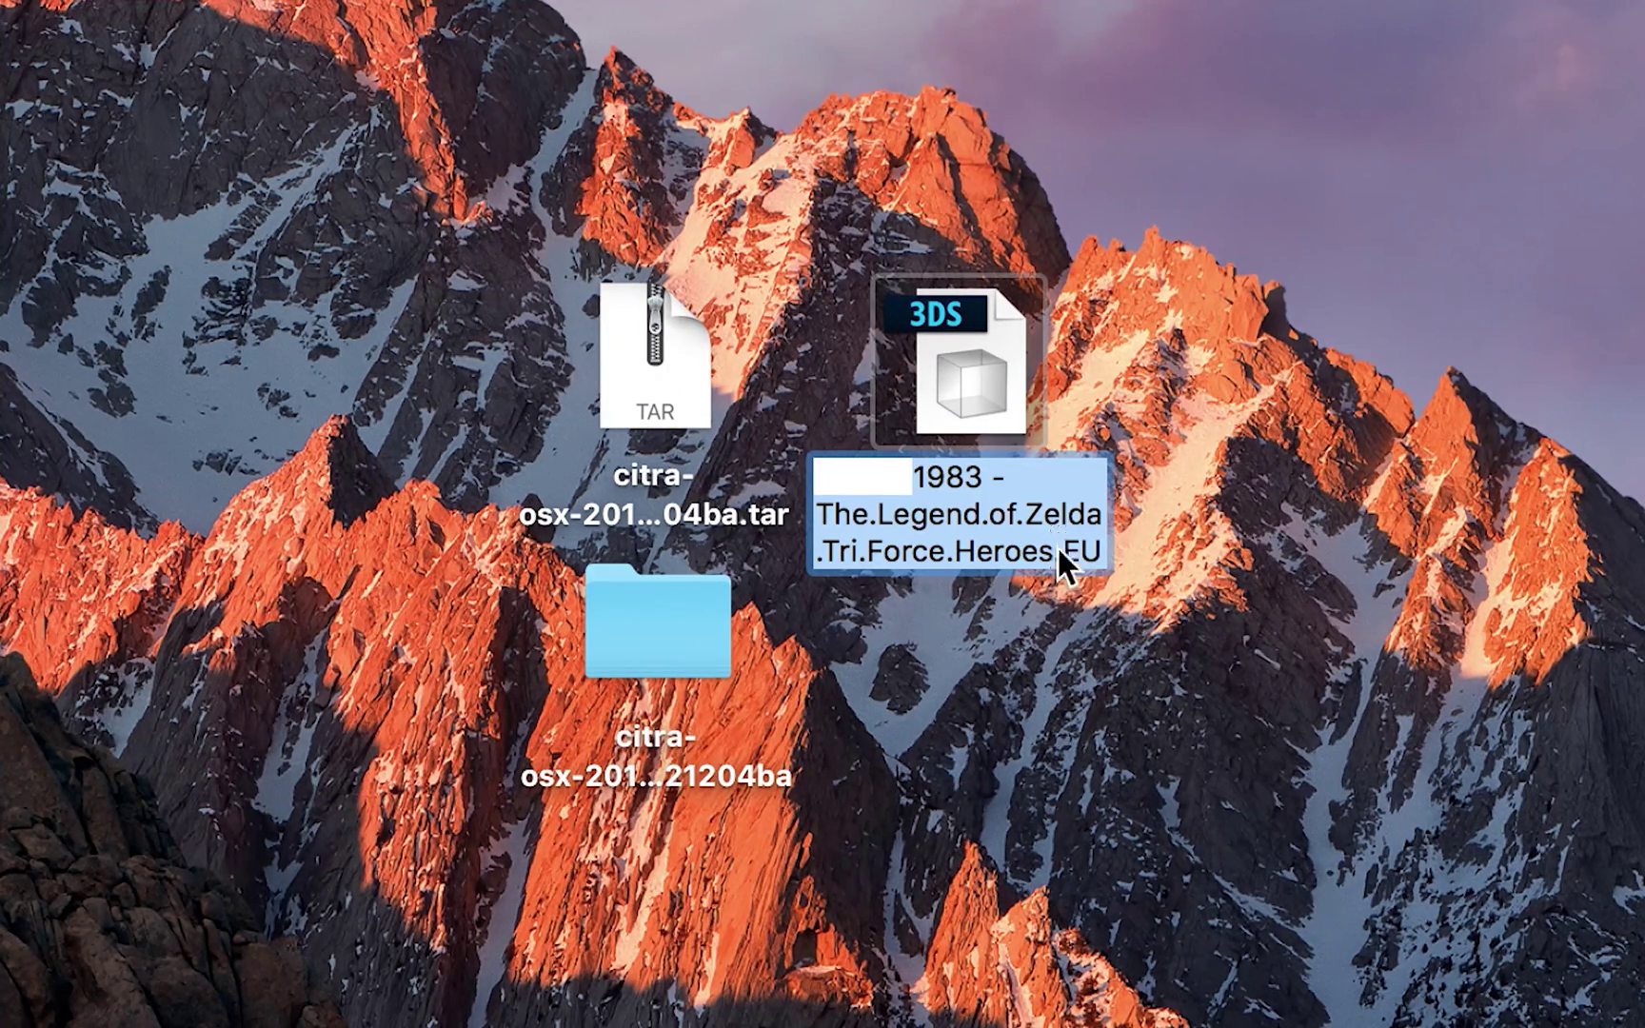
left_click(1063, 552)
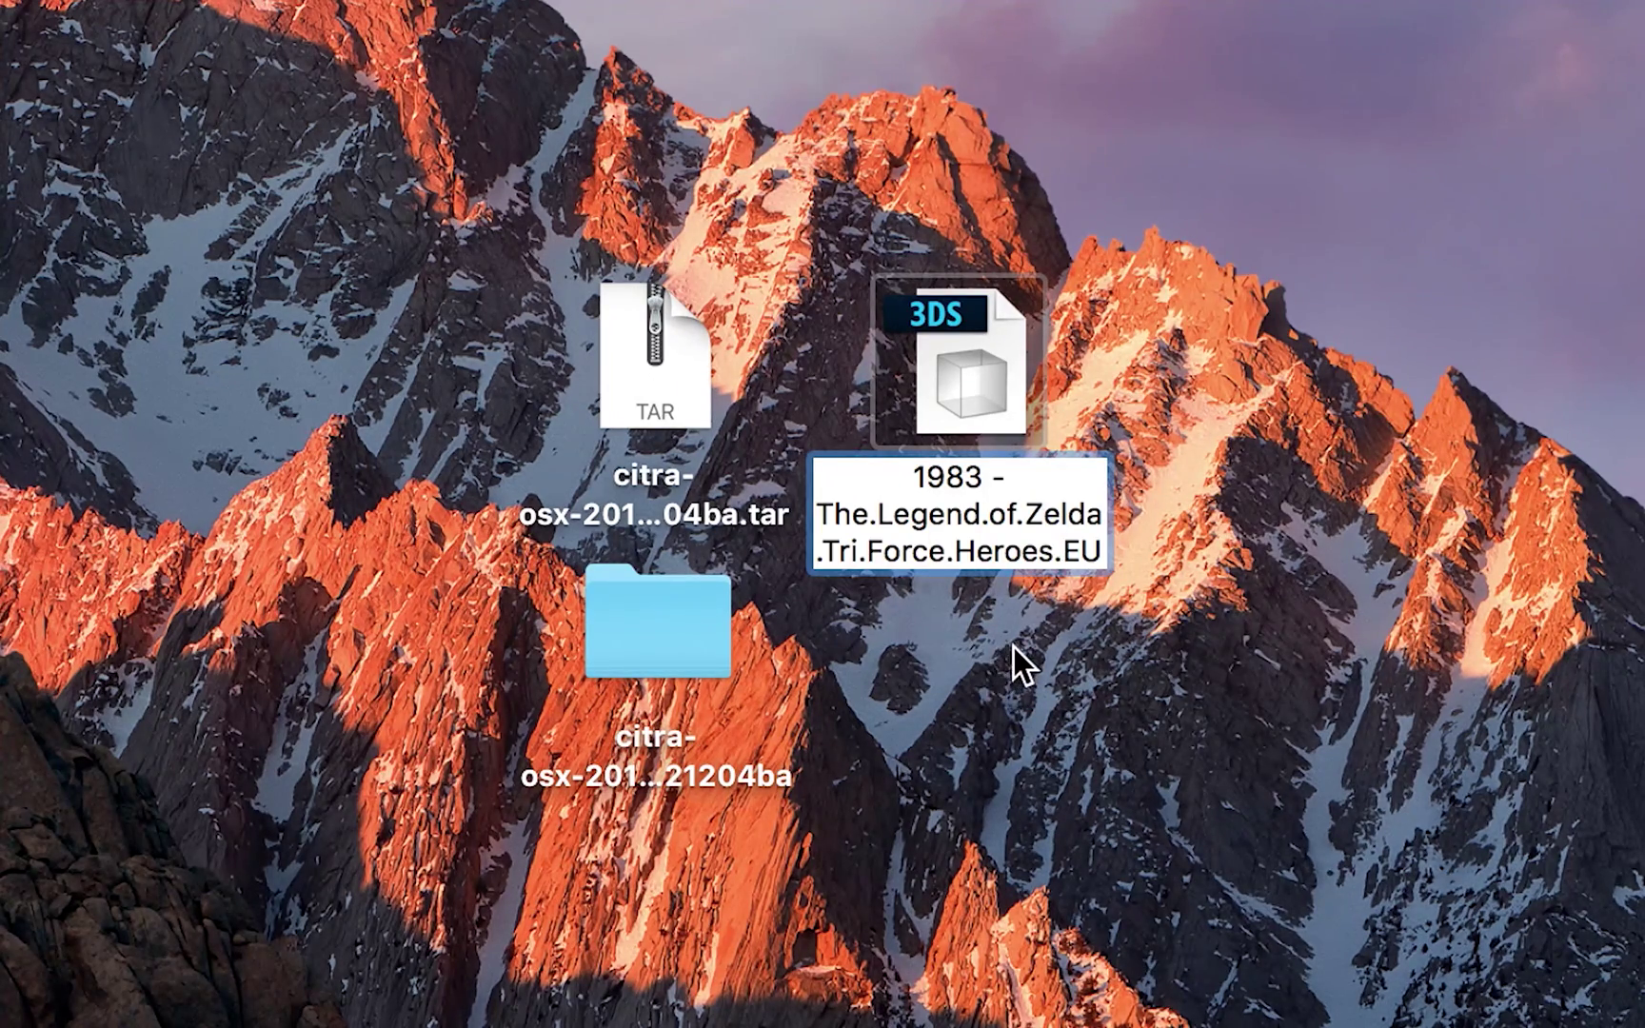
left_click(972, 647)
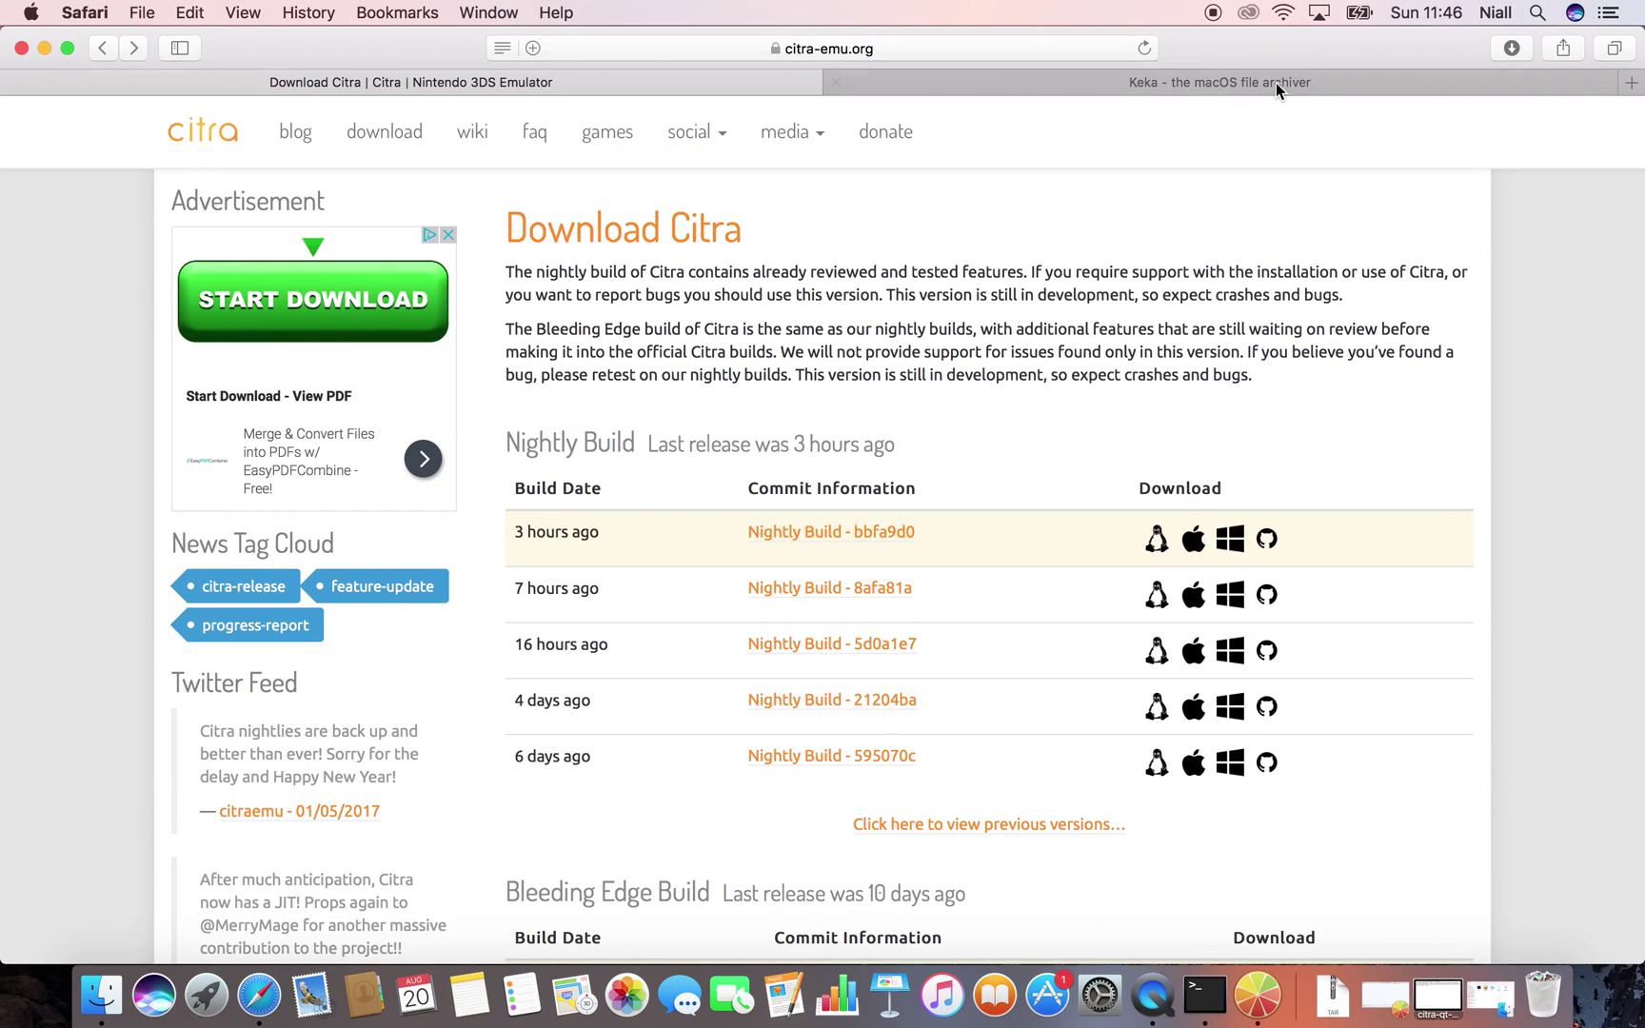
Step: Switch to the Keka file archiver tab in Safari
left_click(1271, 81)
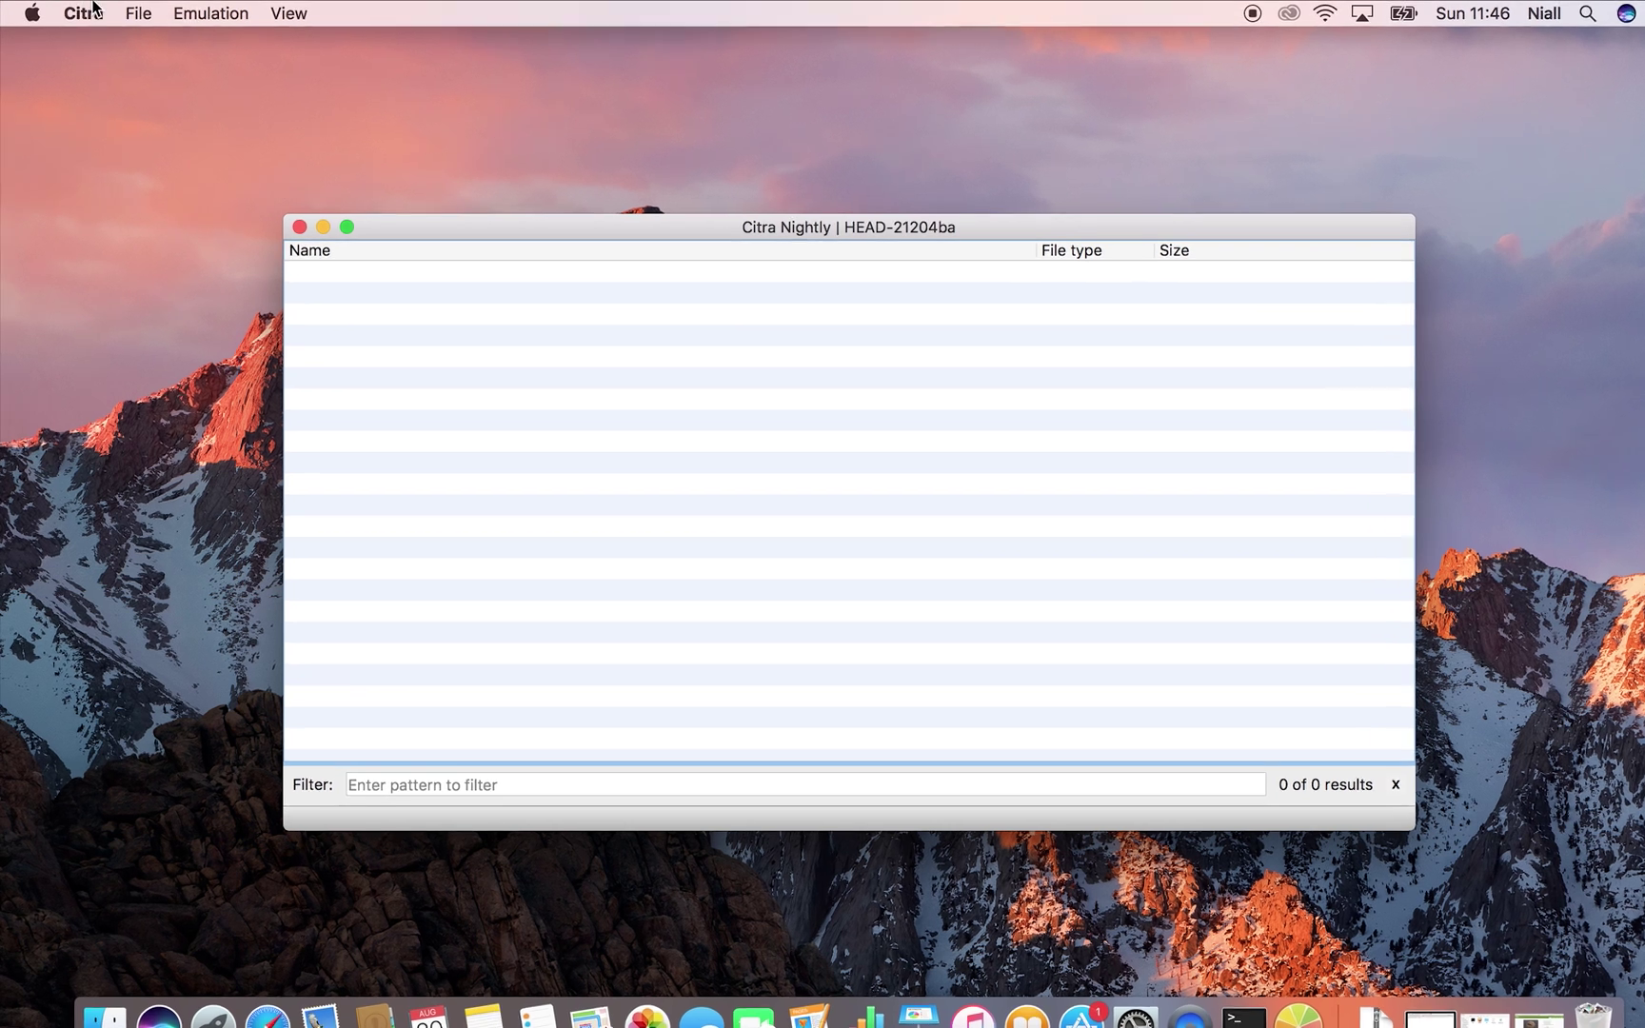
Step: Load the Tri Force Heroes .3ds file from the Desktop via File > Load File
left_click(133, 12)
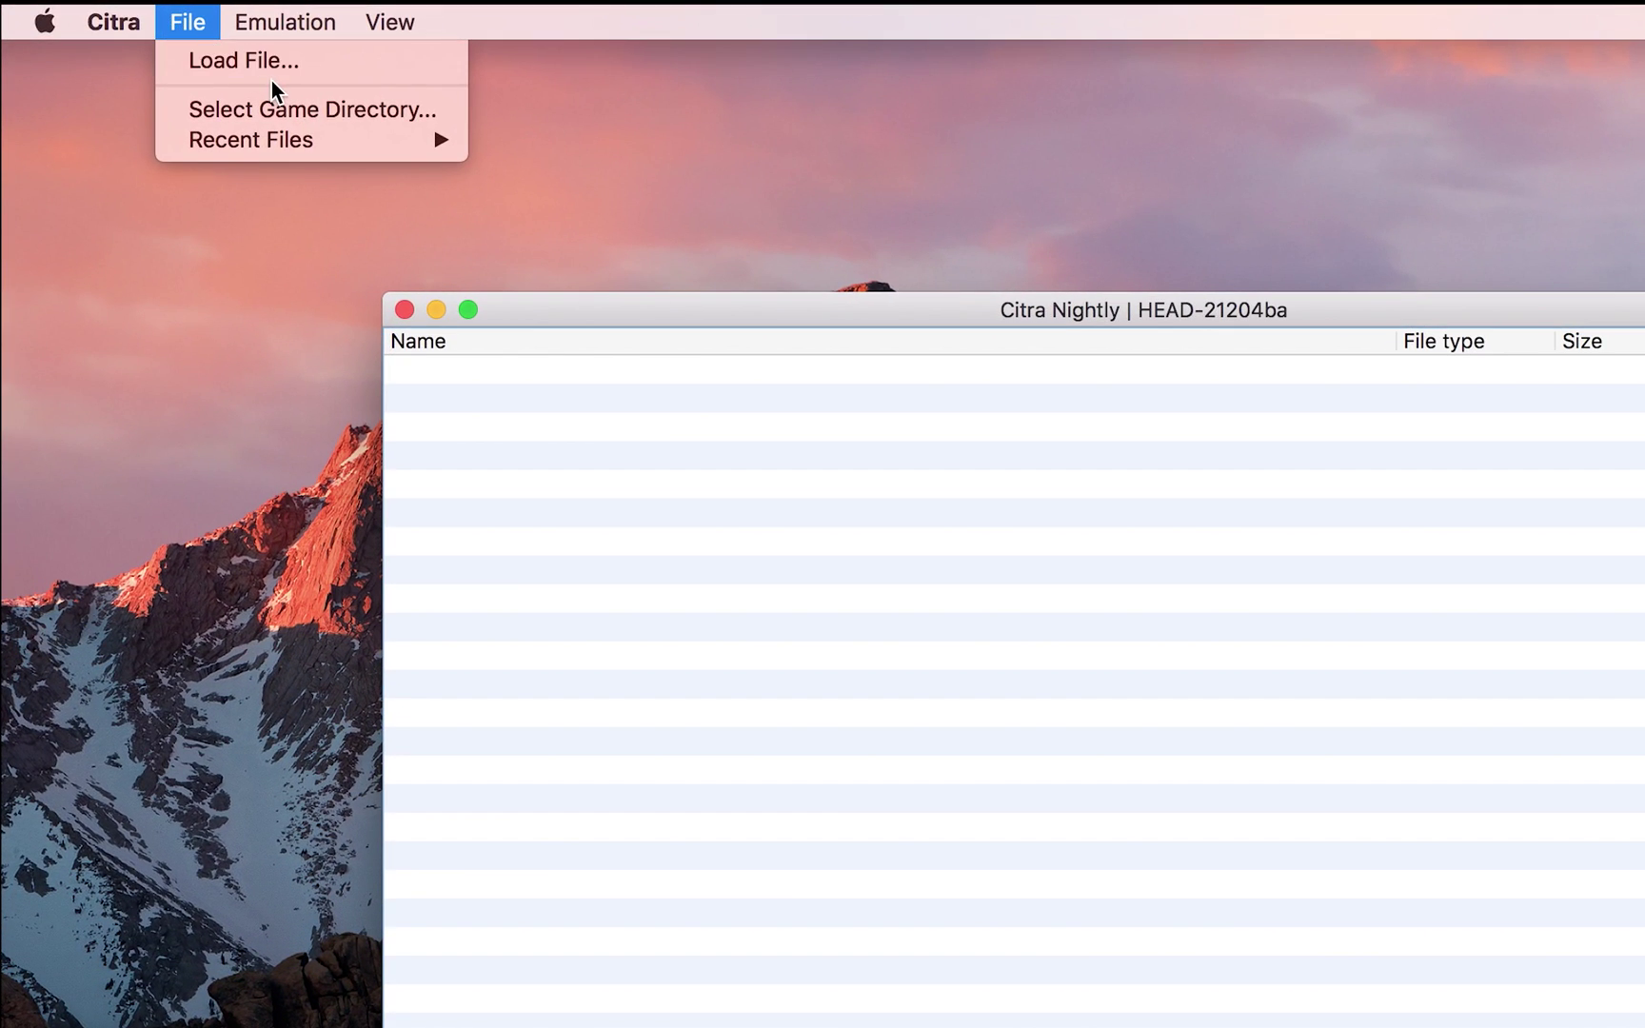
left_click(273, 63)
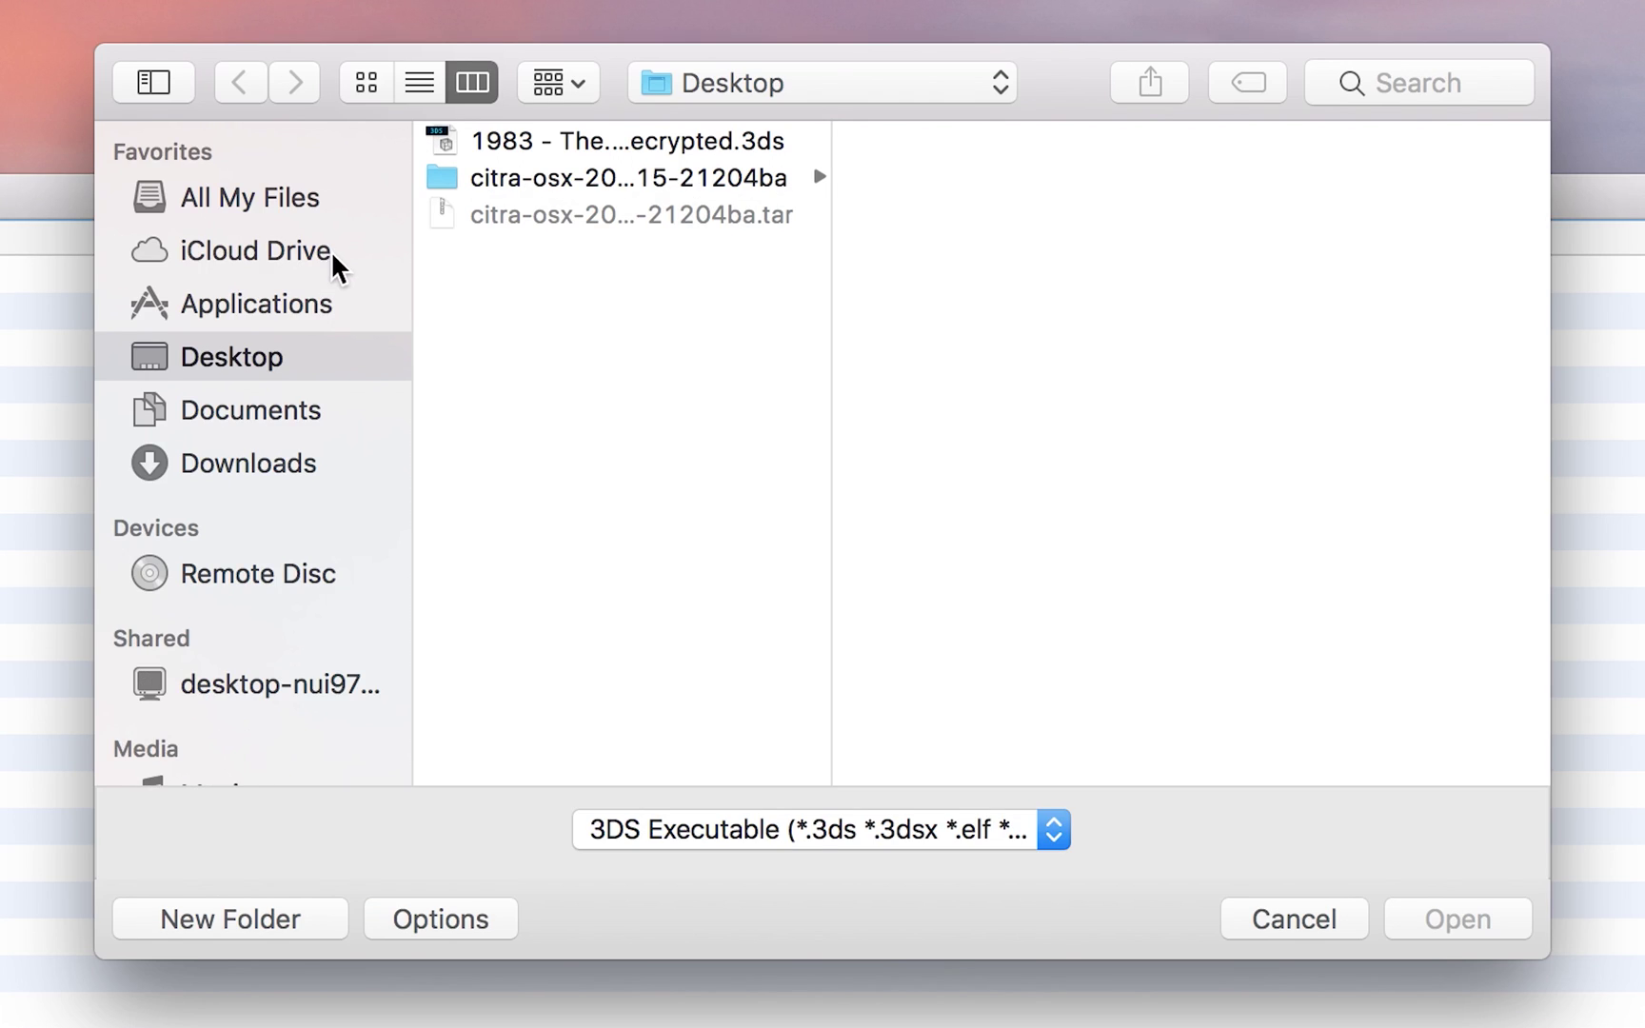
left_click(669, 143)
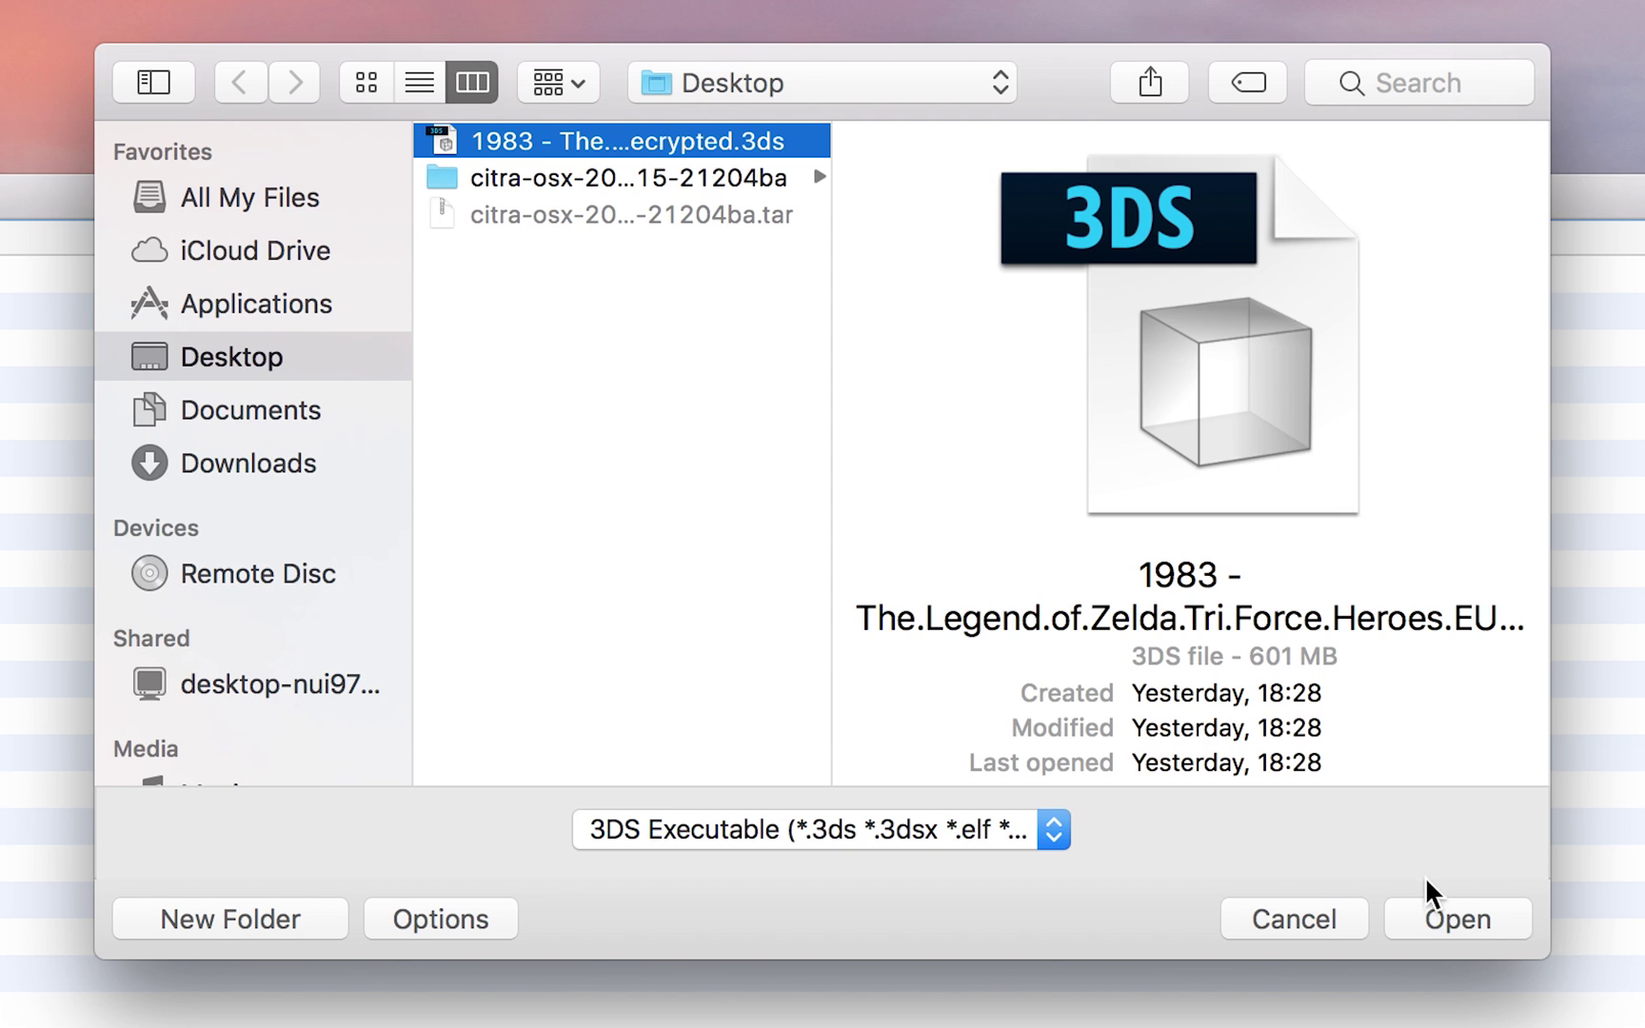
left_click(1425, 921)
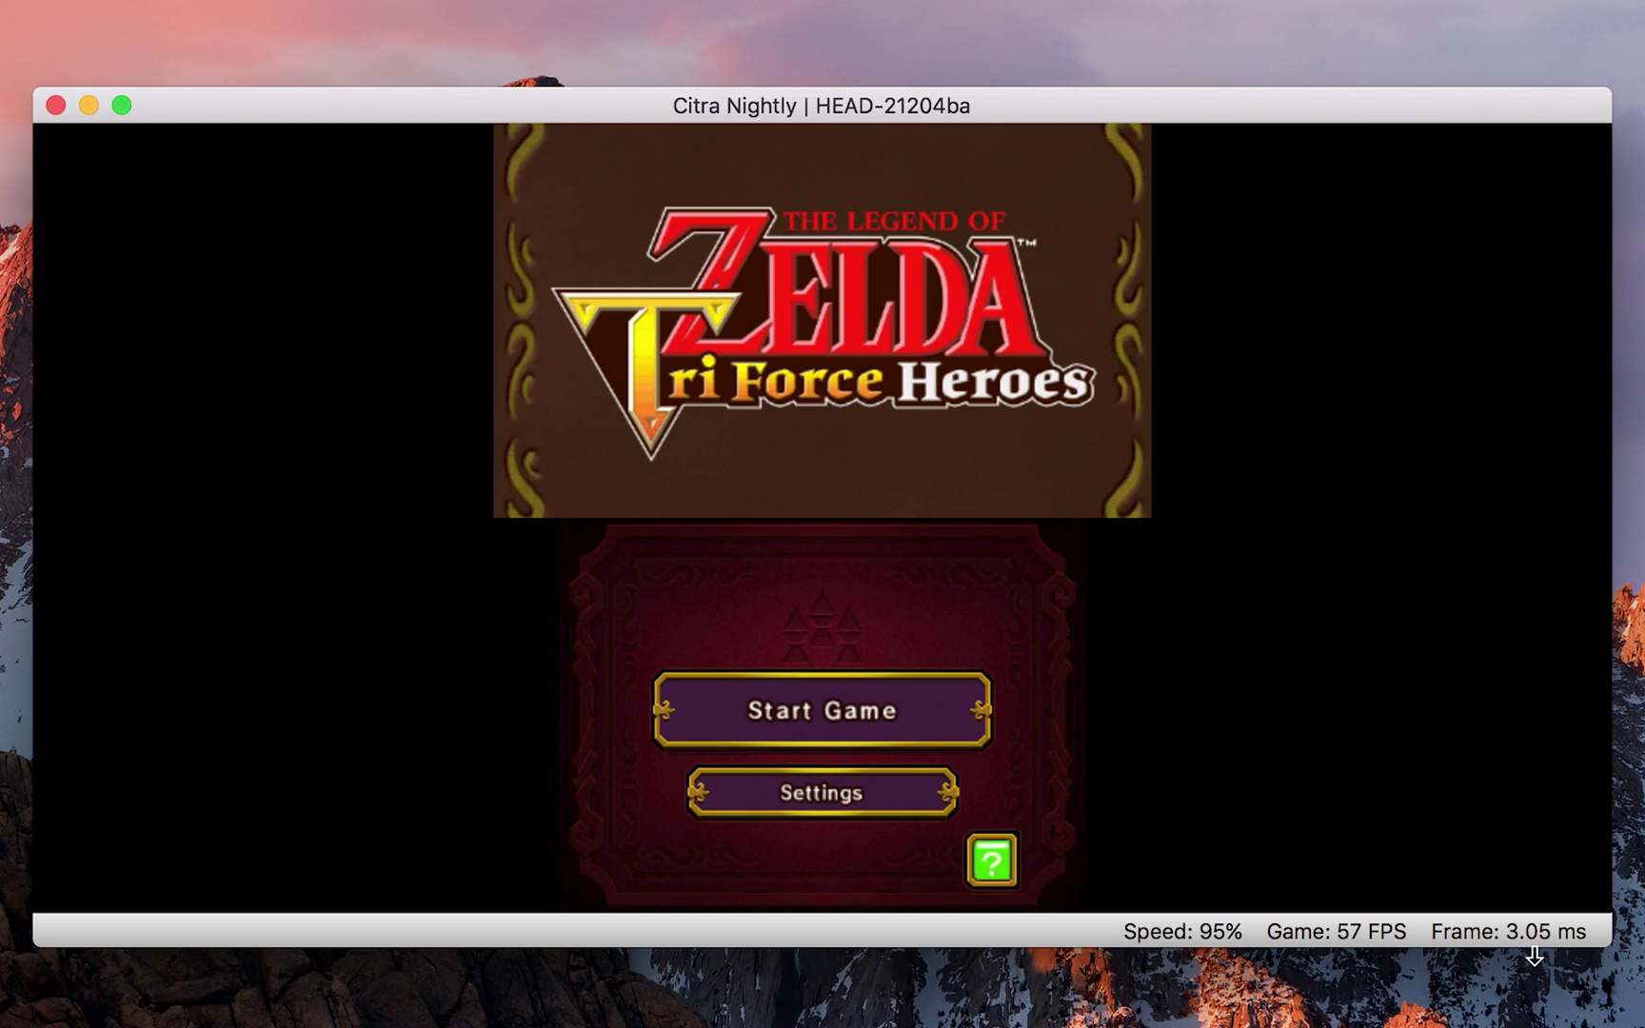
Step: Lower the volume, choose Start Game on the title screen, and enlarge the emulator window
key("XF86AudioLowerVolume")
key("XF86AudioLowerVolume")
key("XF86AudioLowerVolume")
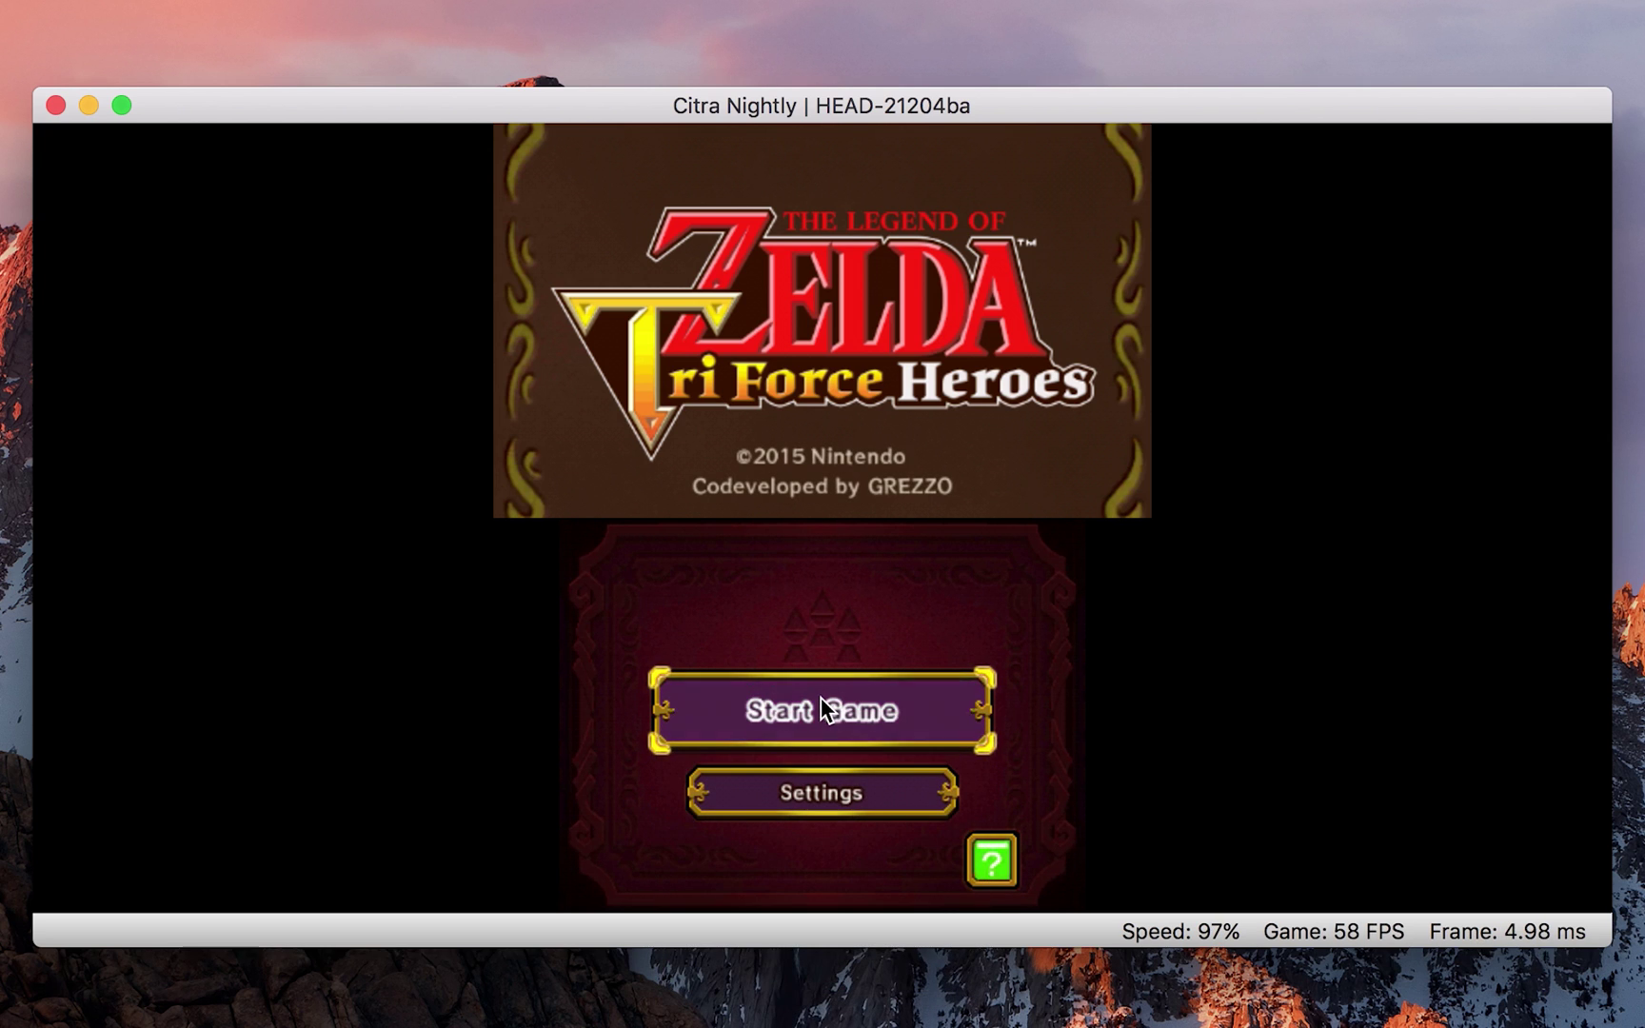
left_click(821, 704)
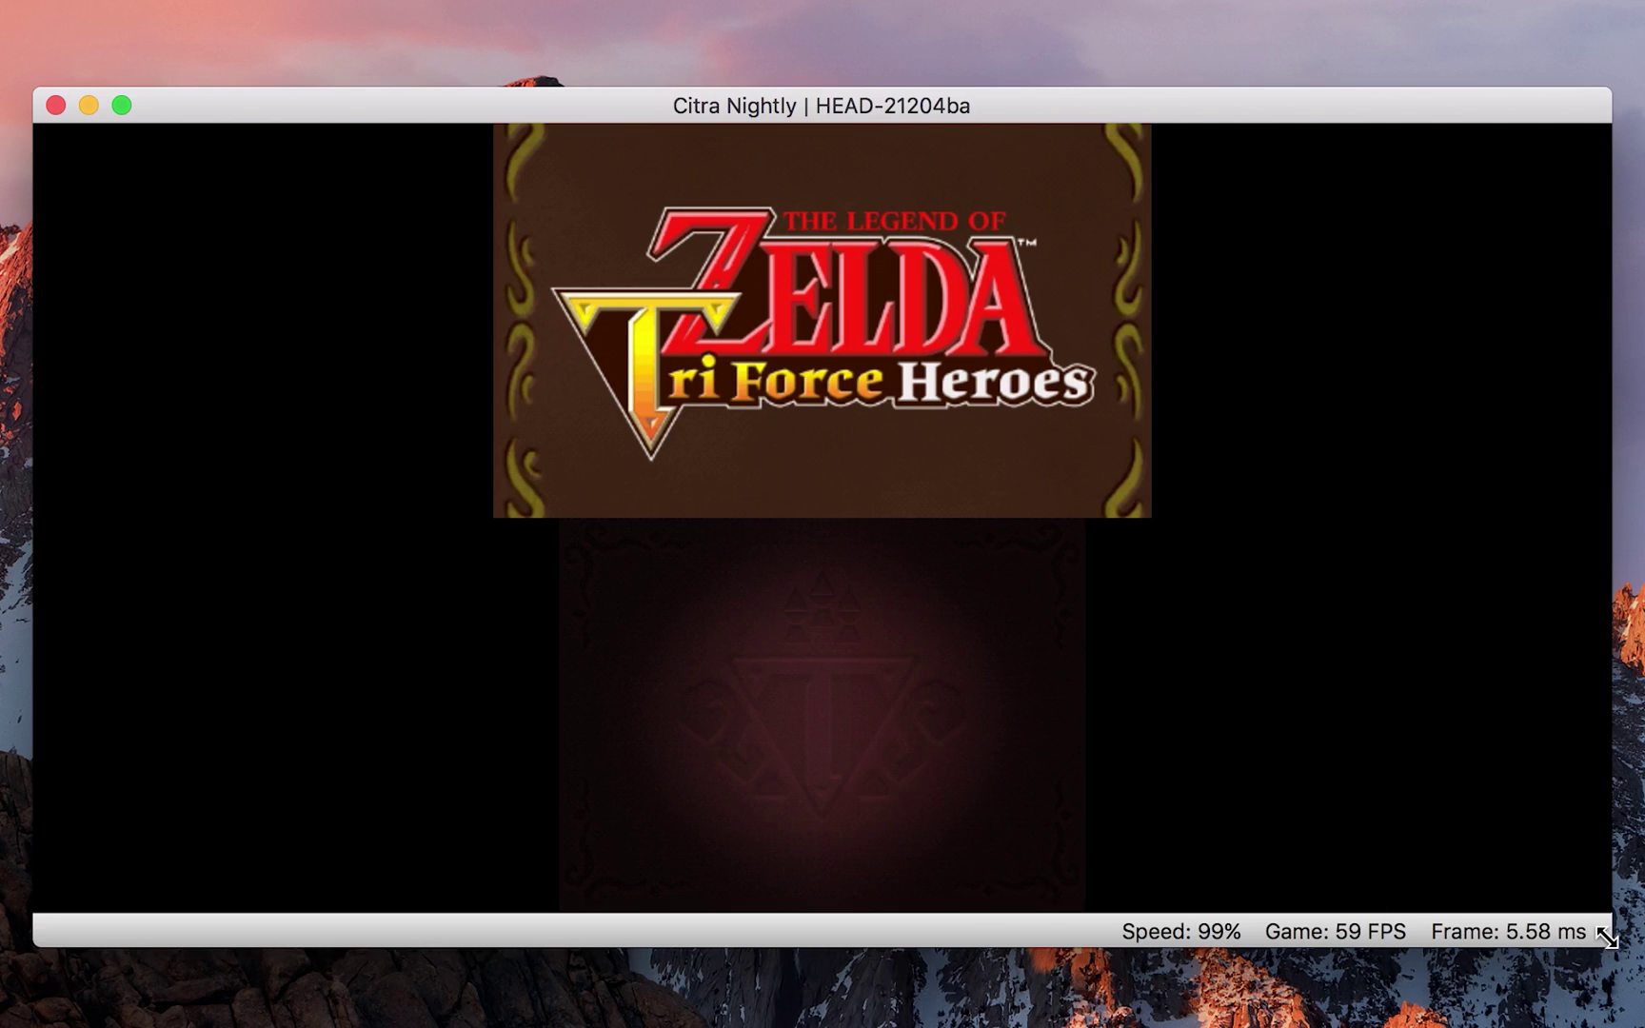
left_click_drag(1611, 946, 1644, 1027)
Step: Open Citra > Preferences and browse the General, System and Input tabs
left_click(143, 23)
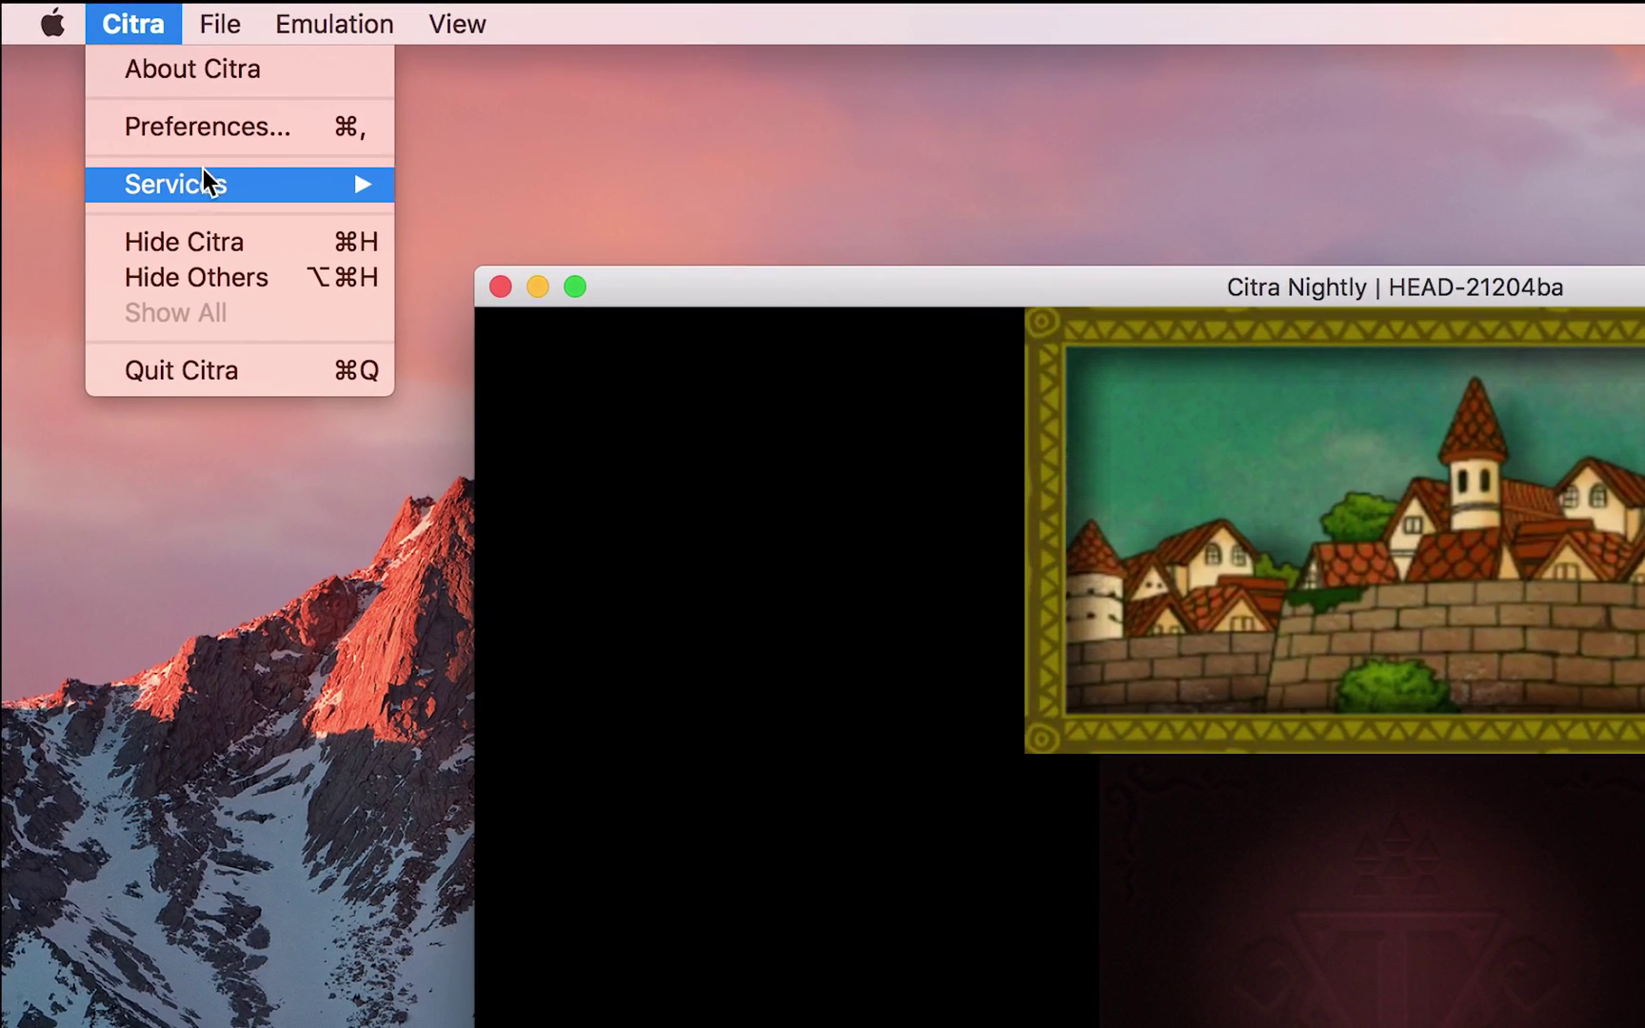
left_click(222, 127)
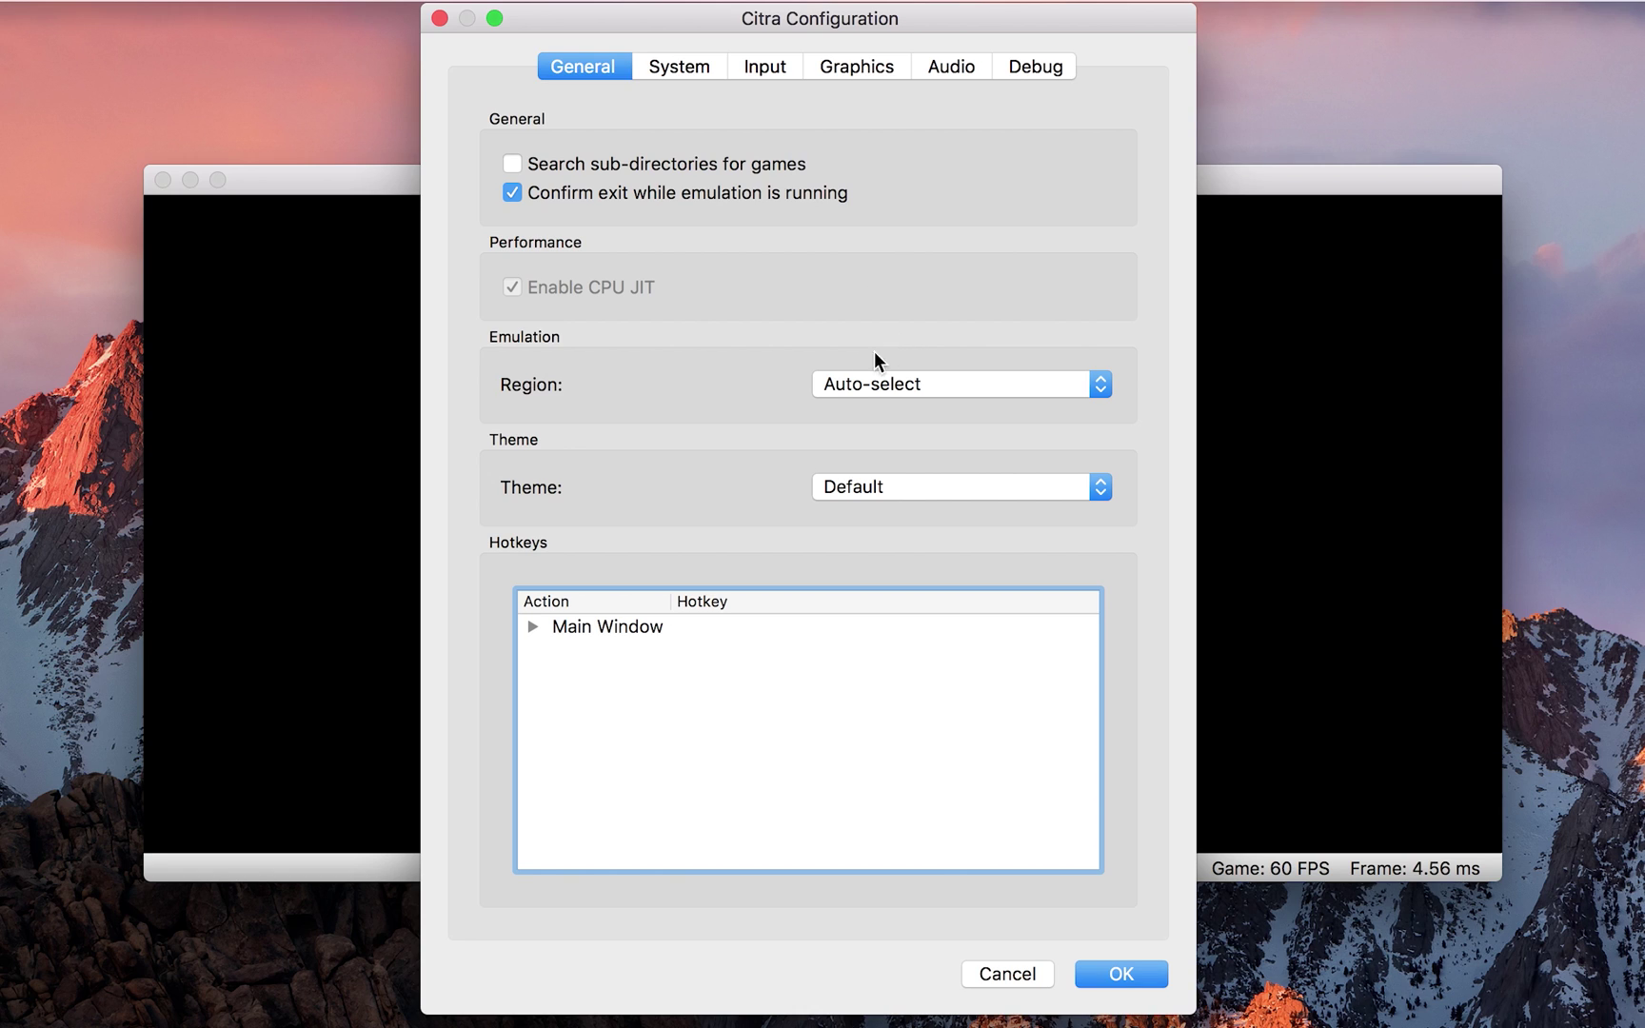
left_click(678, 64)
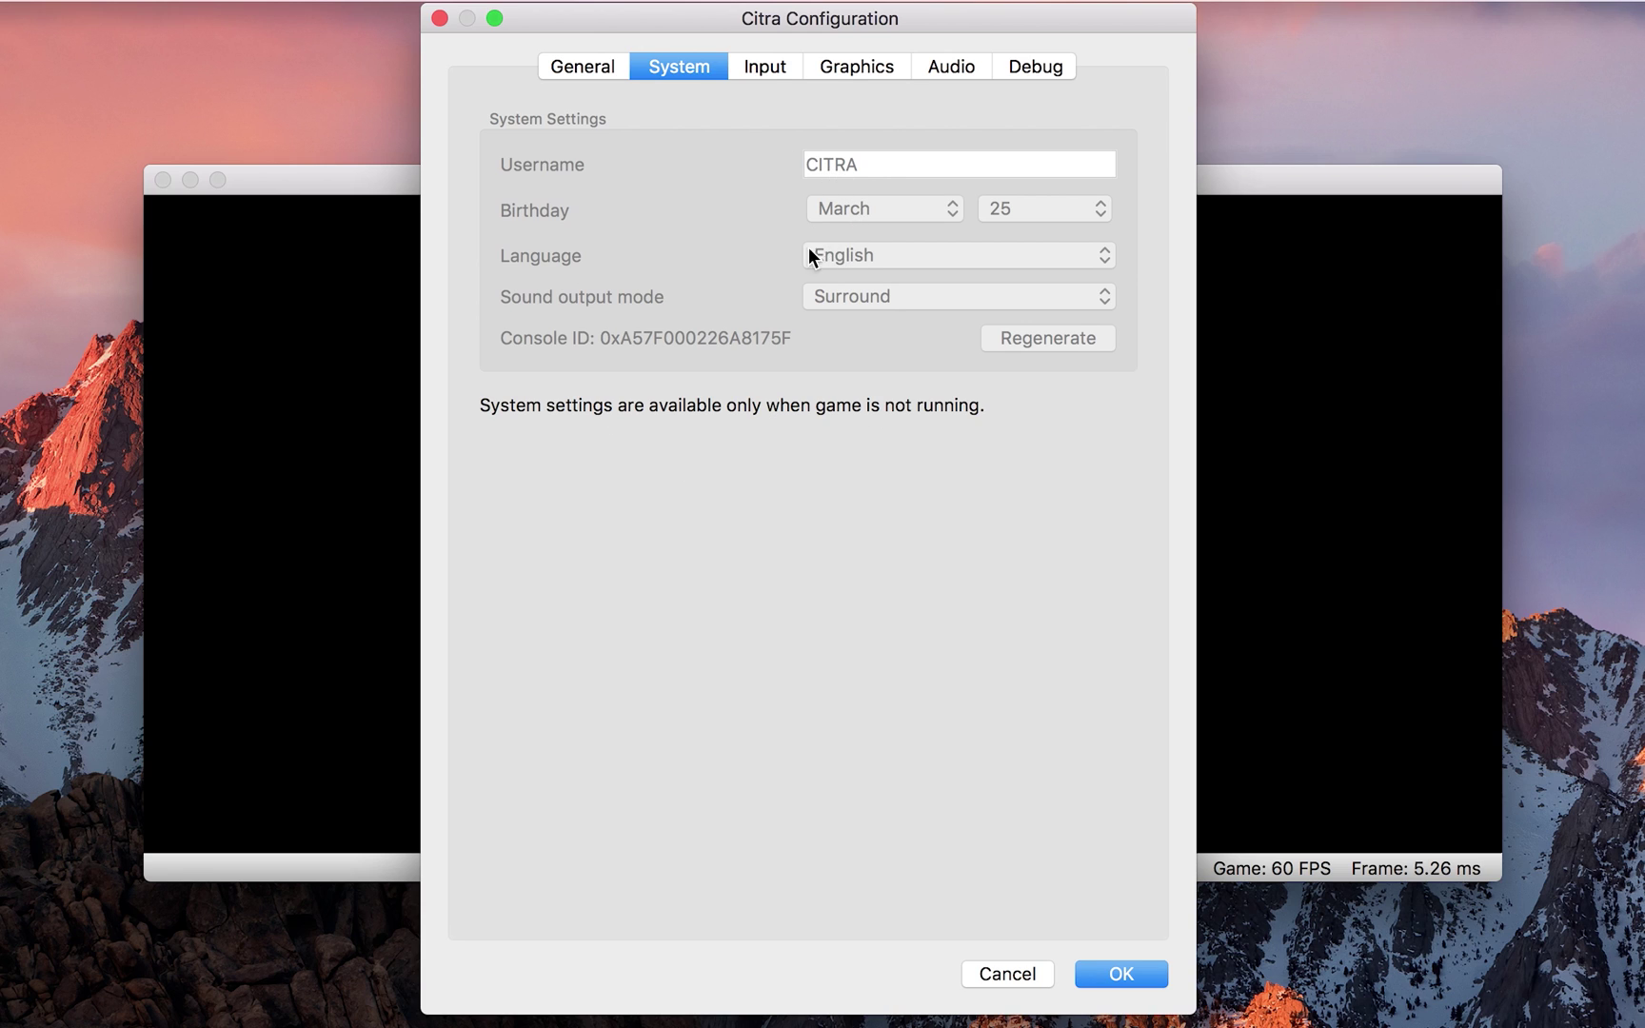
left_click(766, 75)
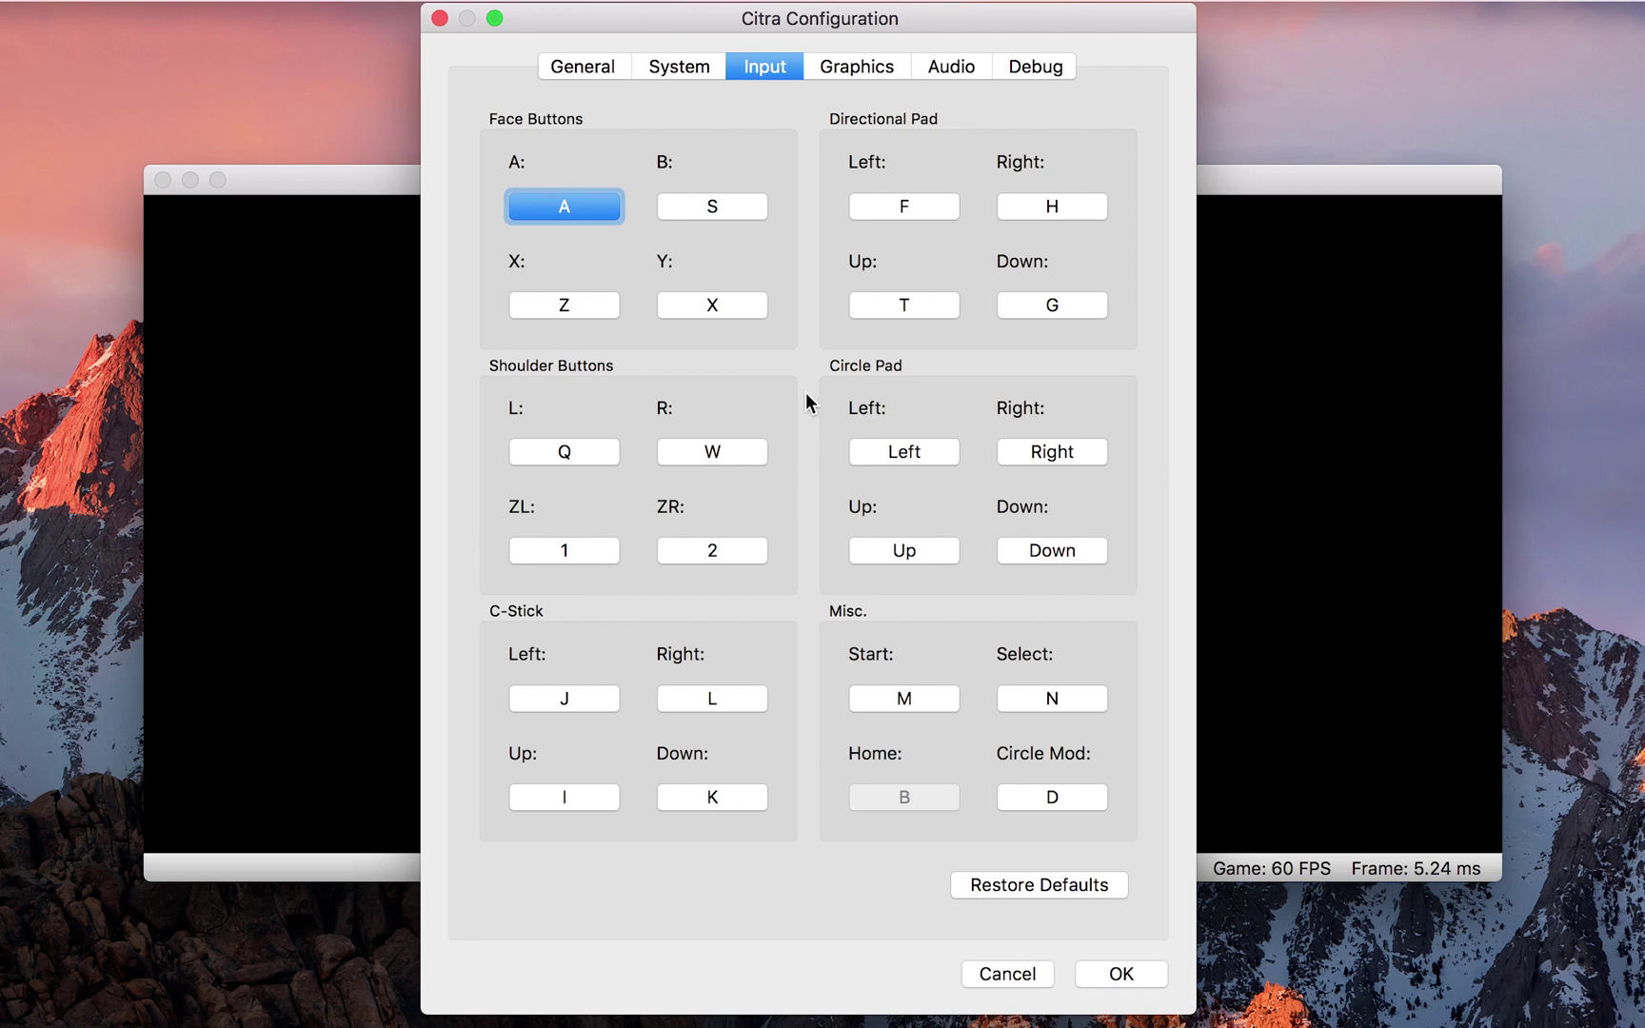
Step: On the Graphics tab, change Internal Resolution from Native to 2x Native (800x480)
left_click(851, 74)
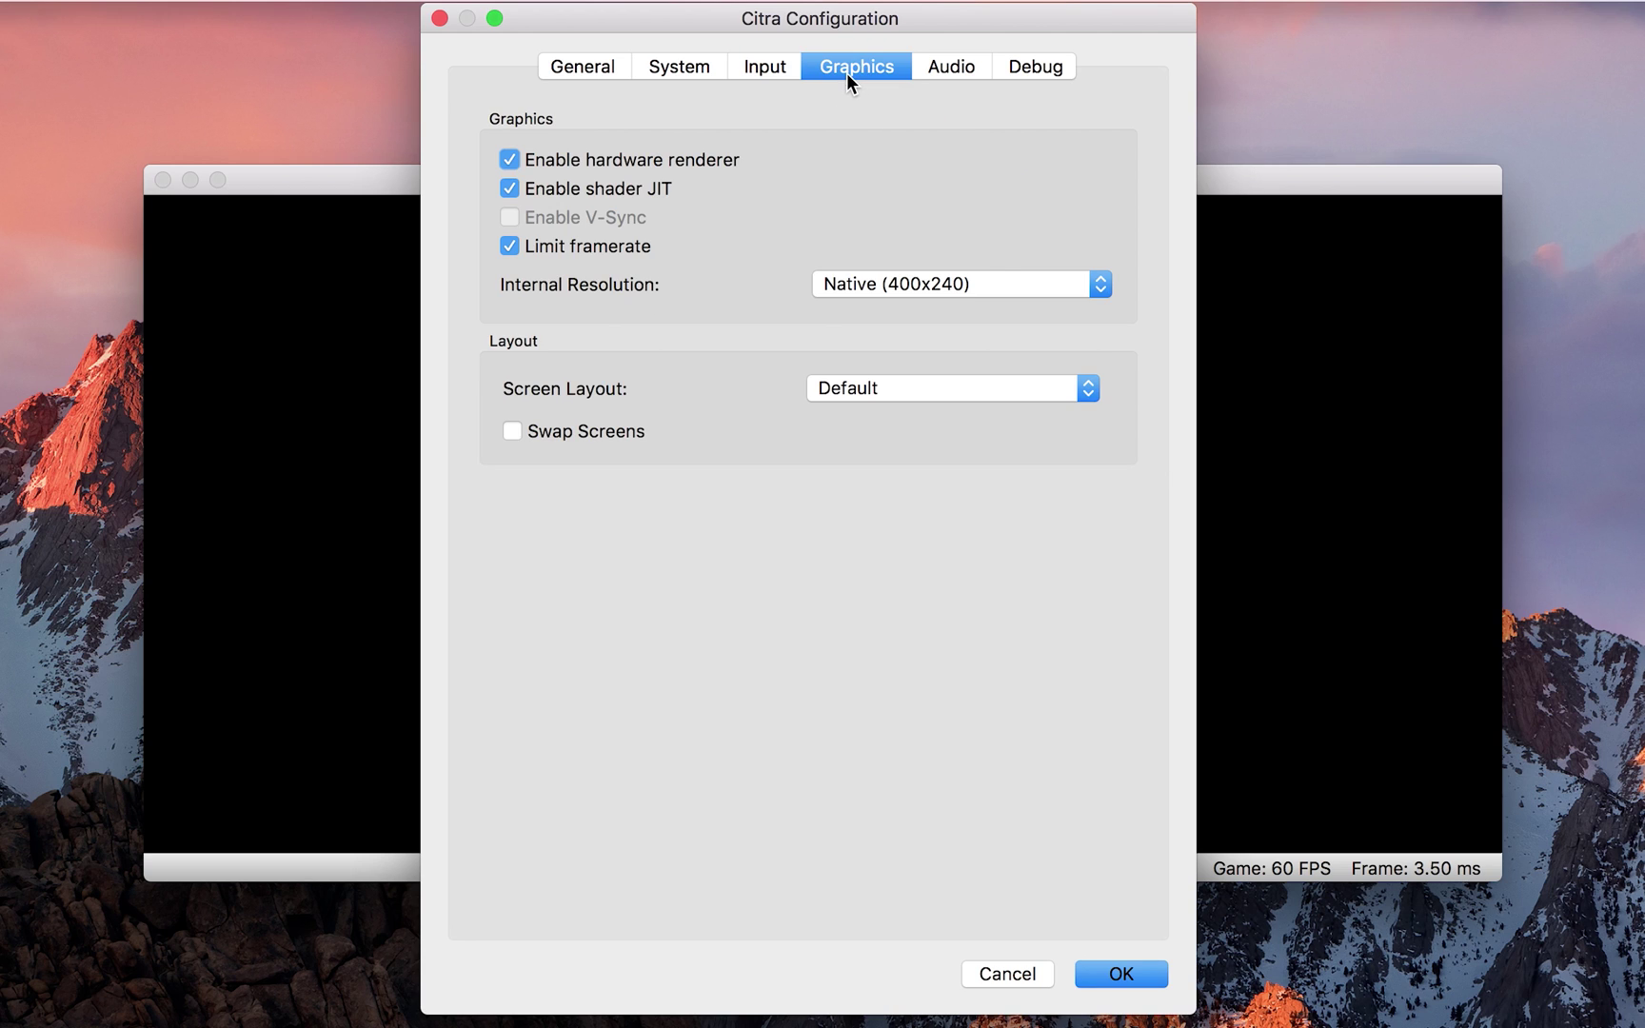
left_click(903, 288)
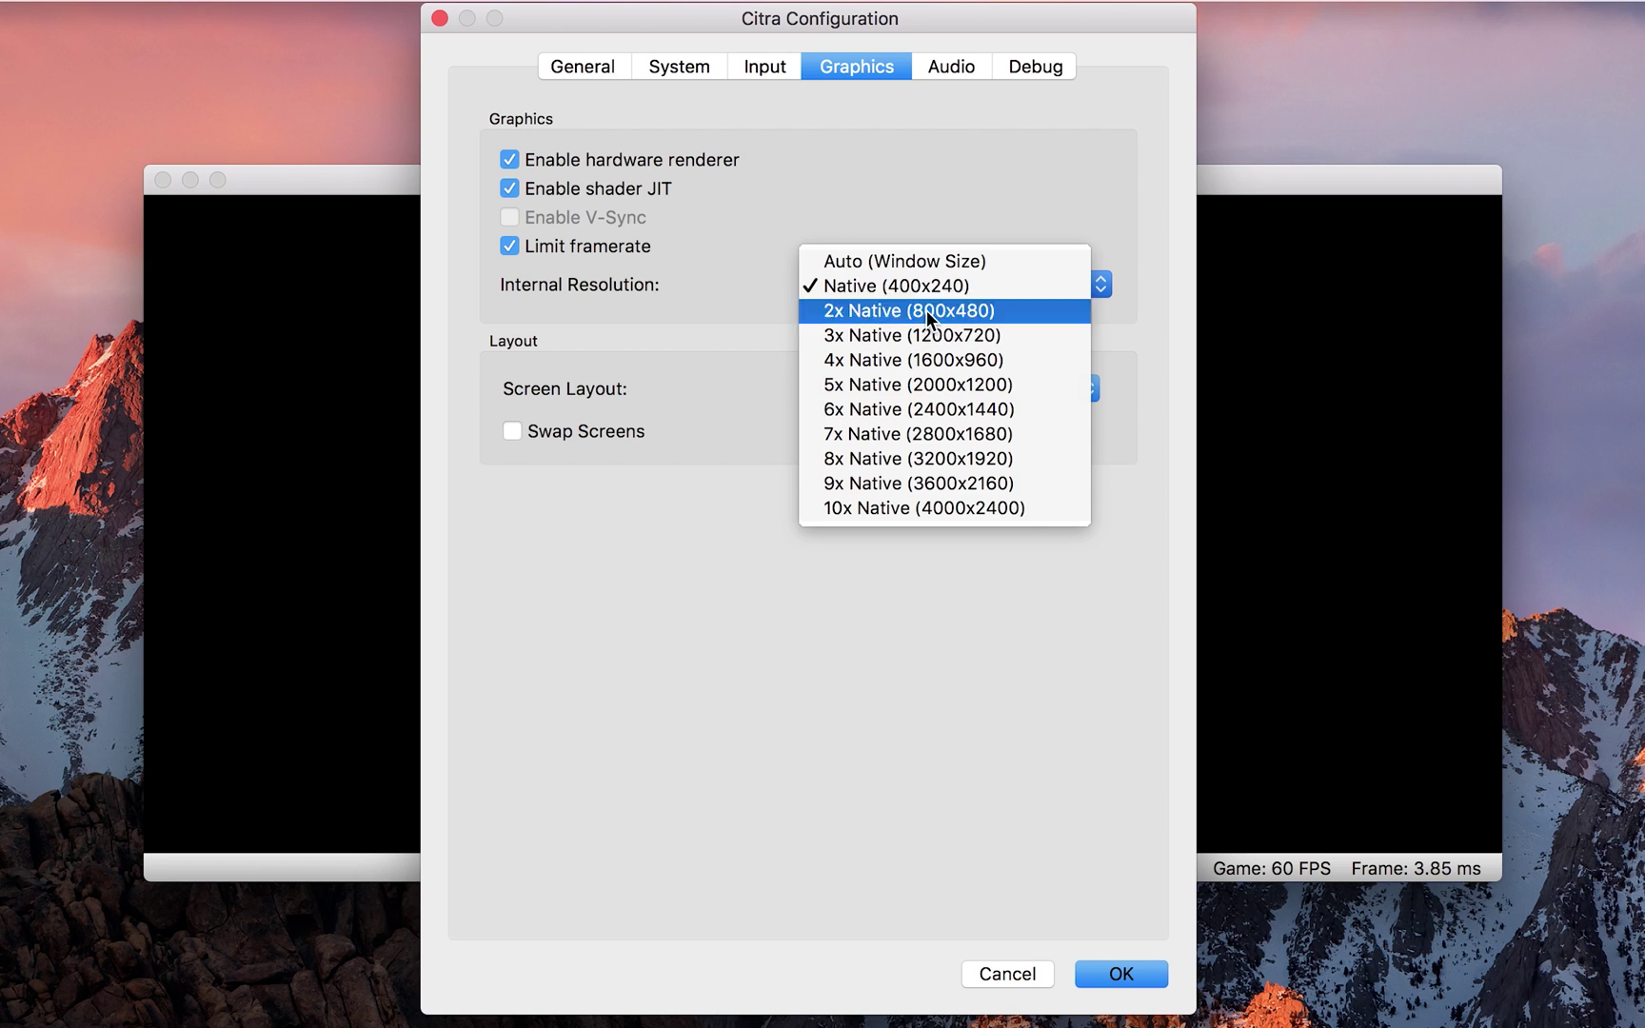
left_click(926, 311)
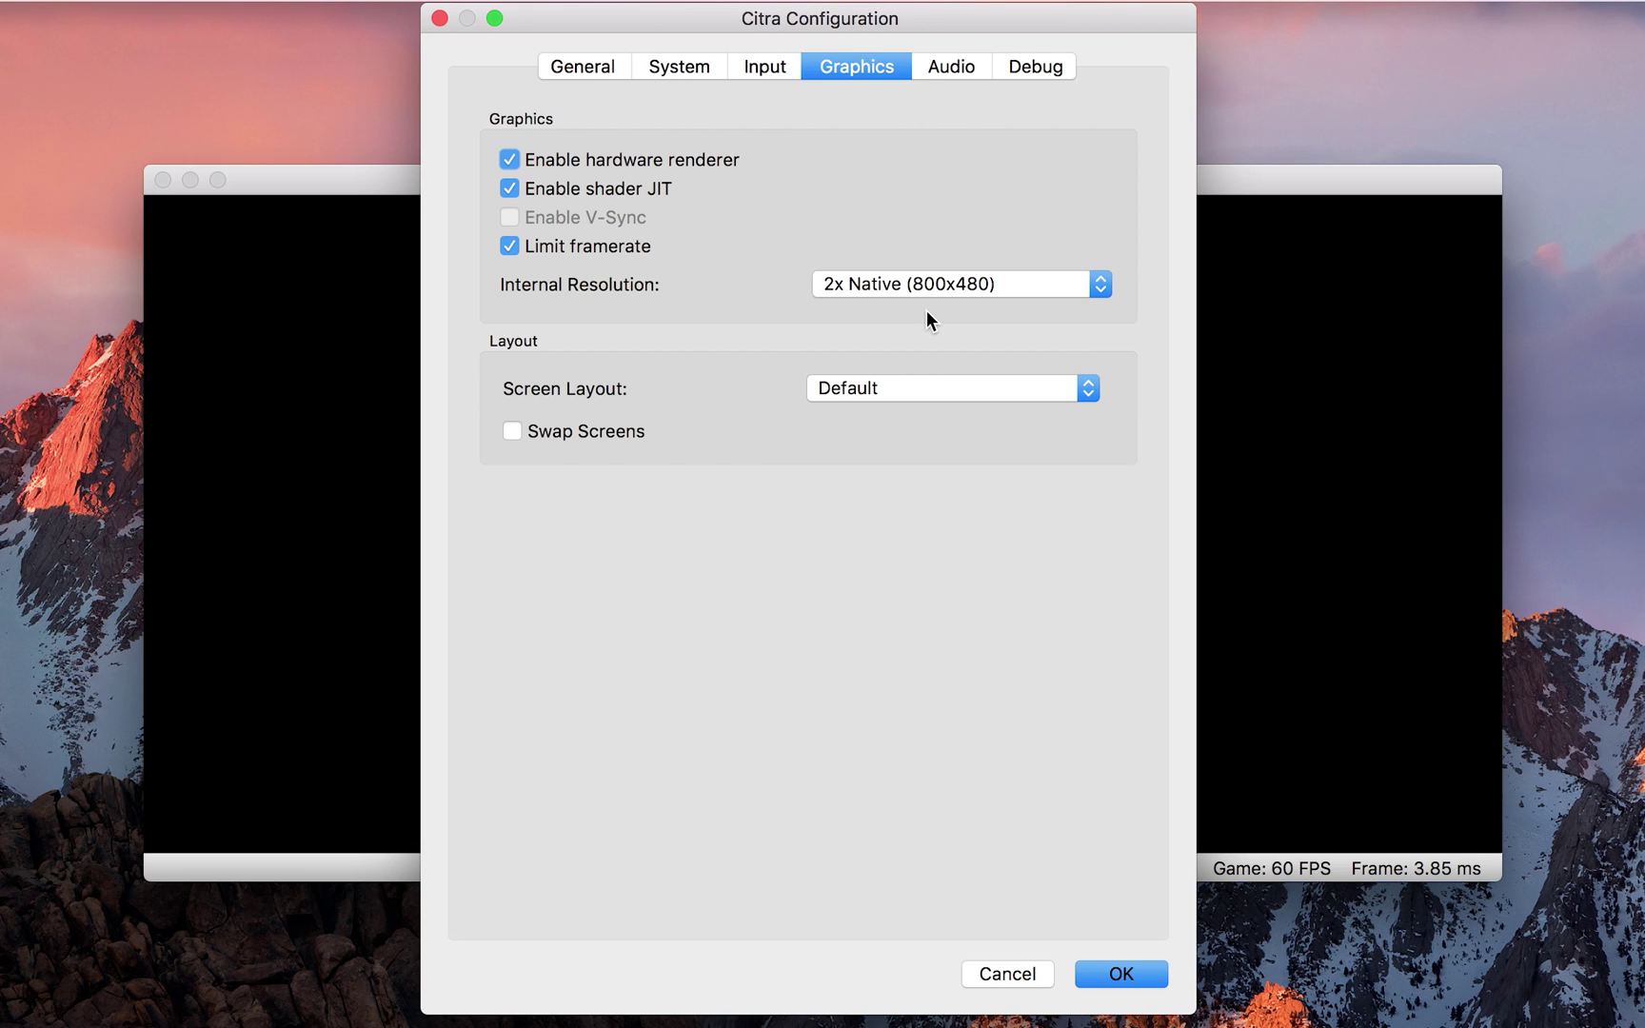
Step: Review the Audio tab, then the Debug tab with GDB Stub disabled on port 24689
left_click(940, 65)
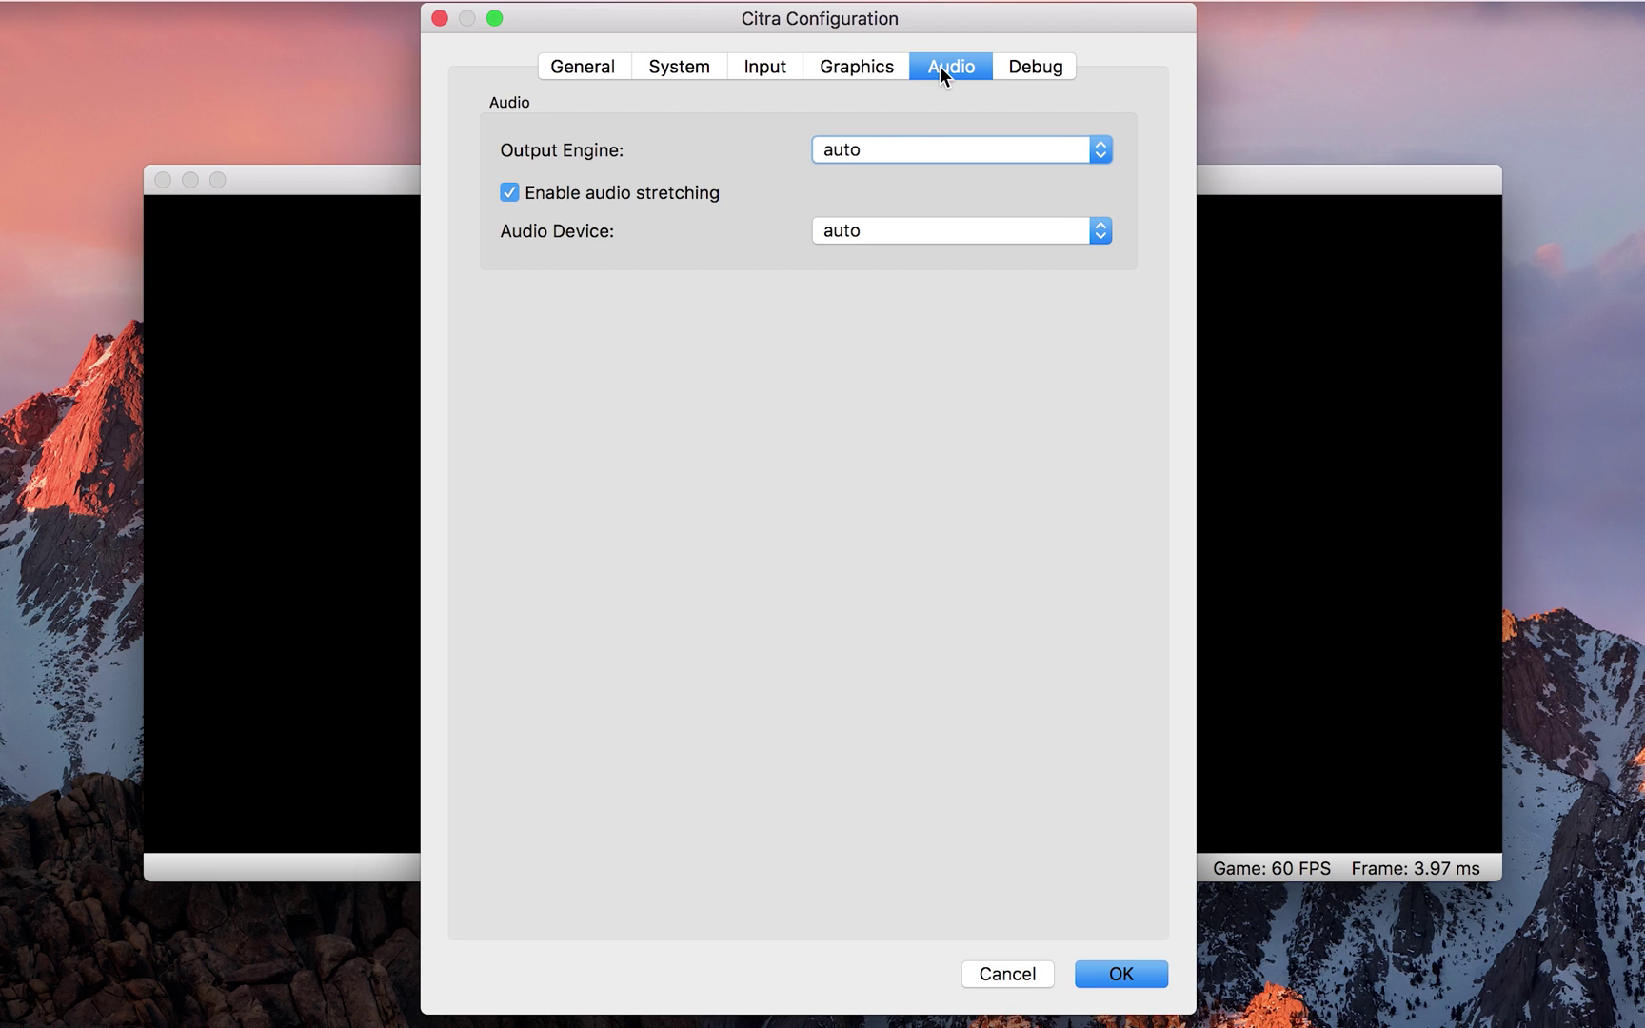
left_click(1038, 65)
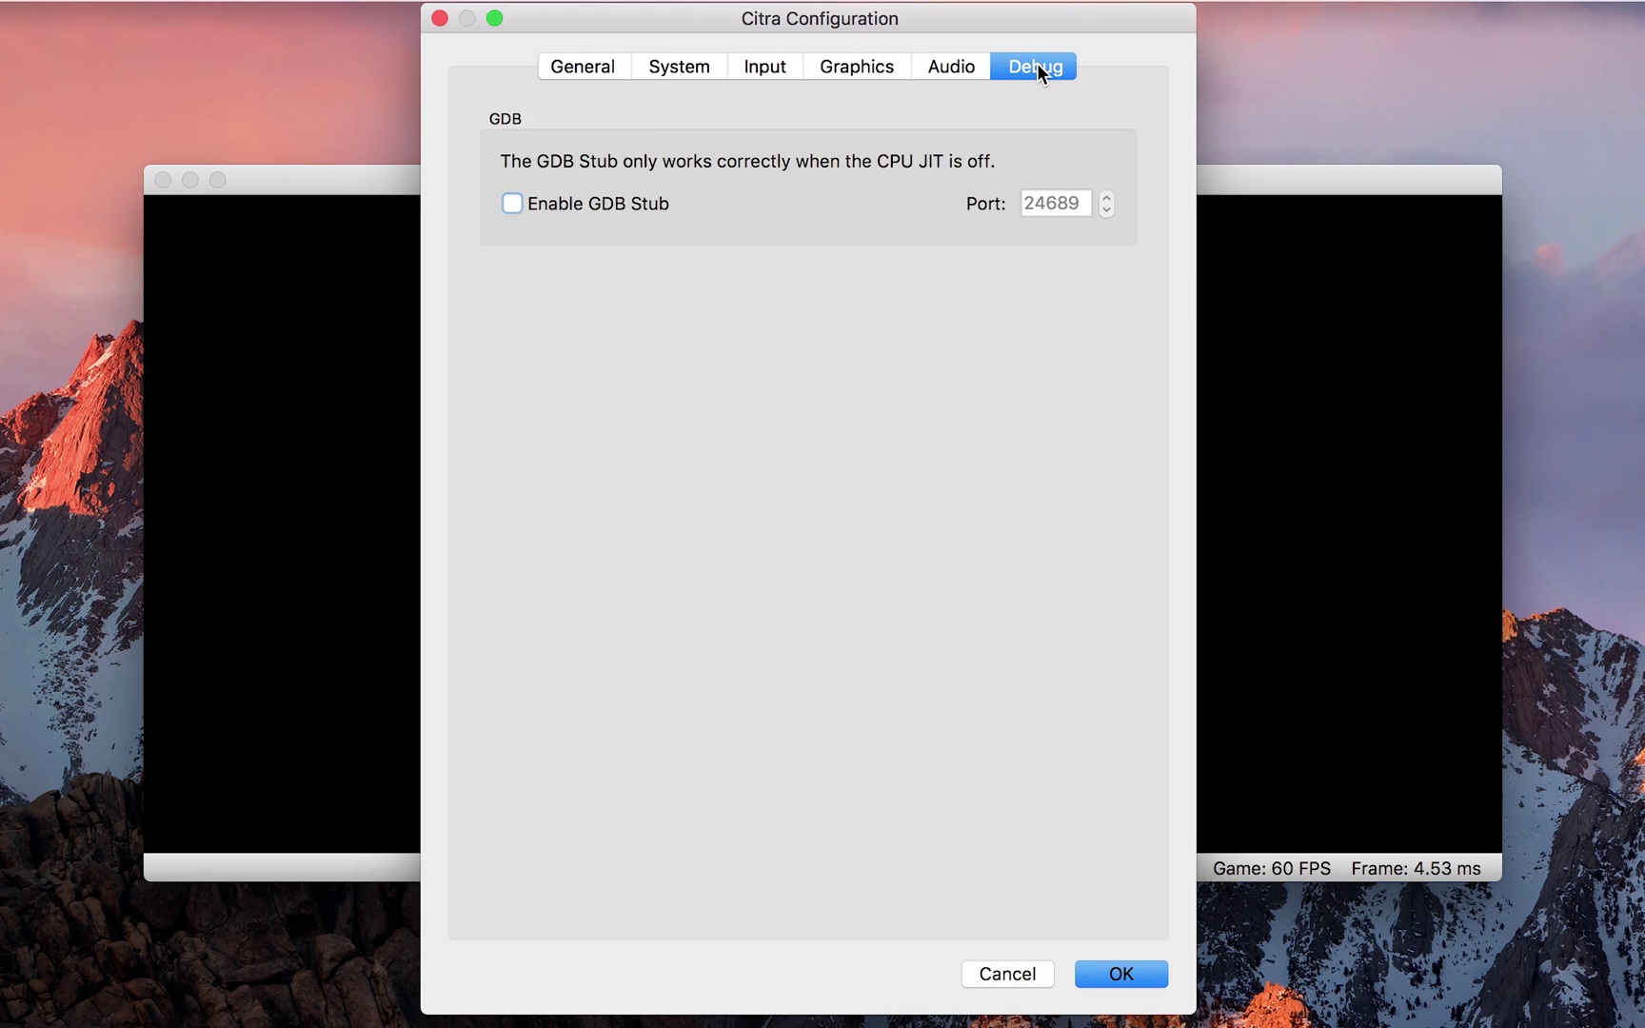